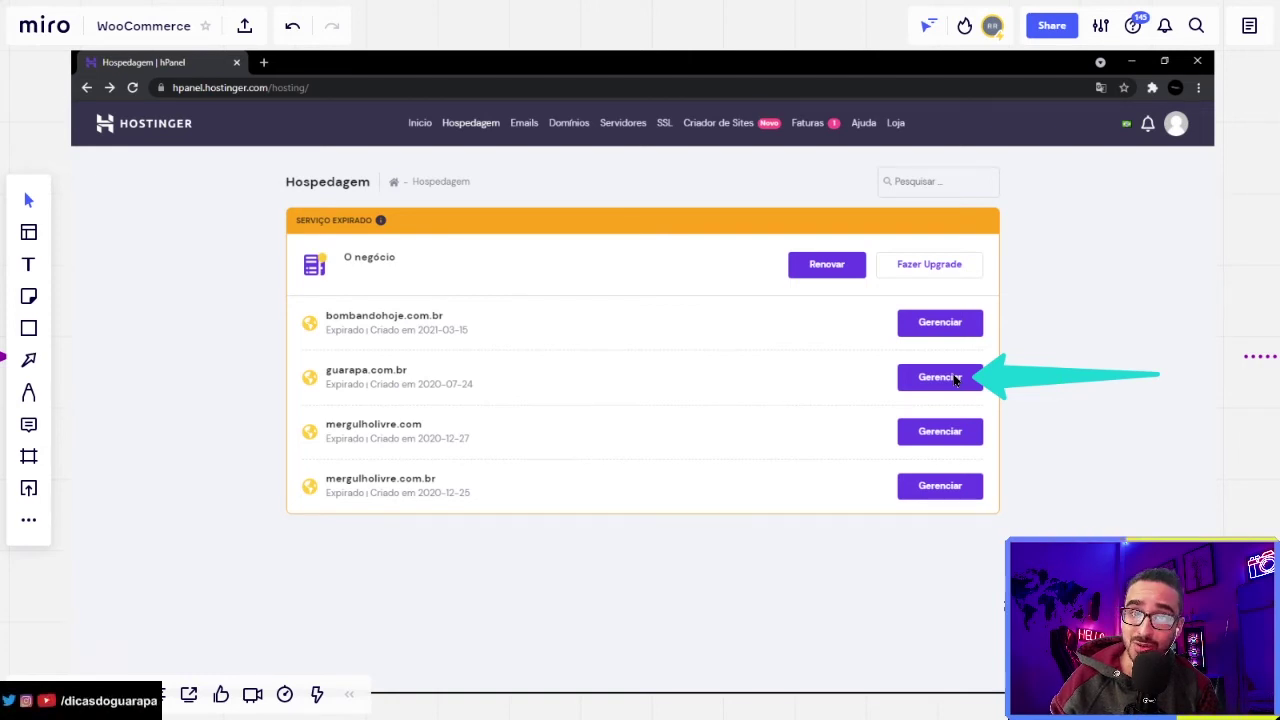
Leave the Miro board's hPanel screenshots and bring up hostinger.com.br in Chrome
left_click(955, 379)
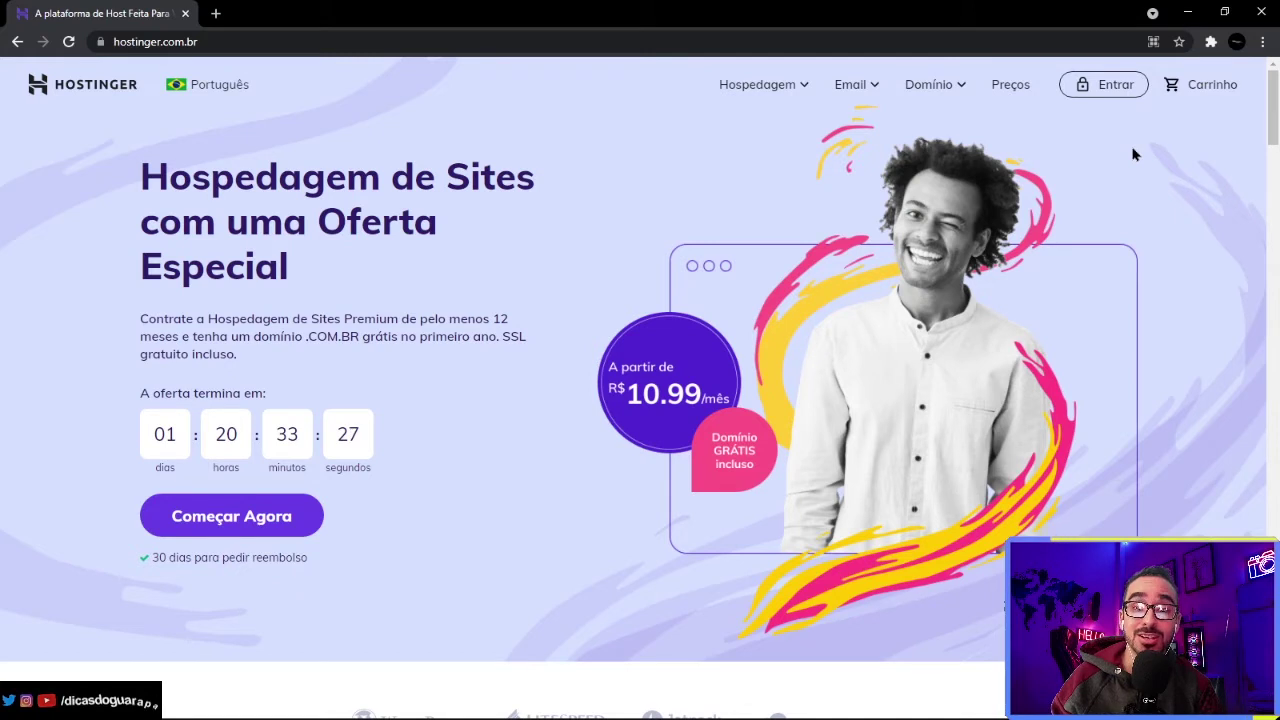
Make a Chrome shortcut of Hostinger's Entrar login page that opens as its own window
left_click(1100, 85)
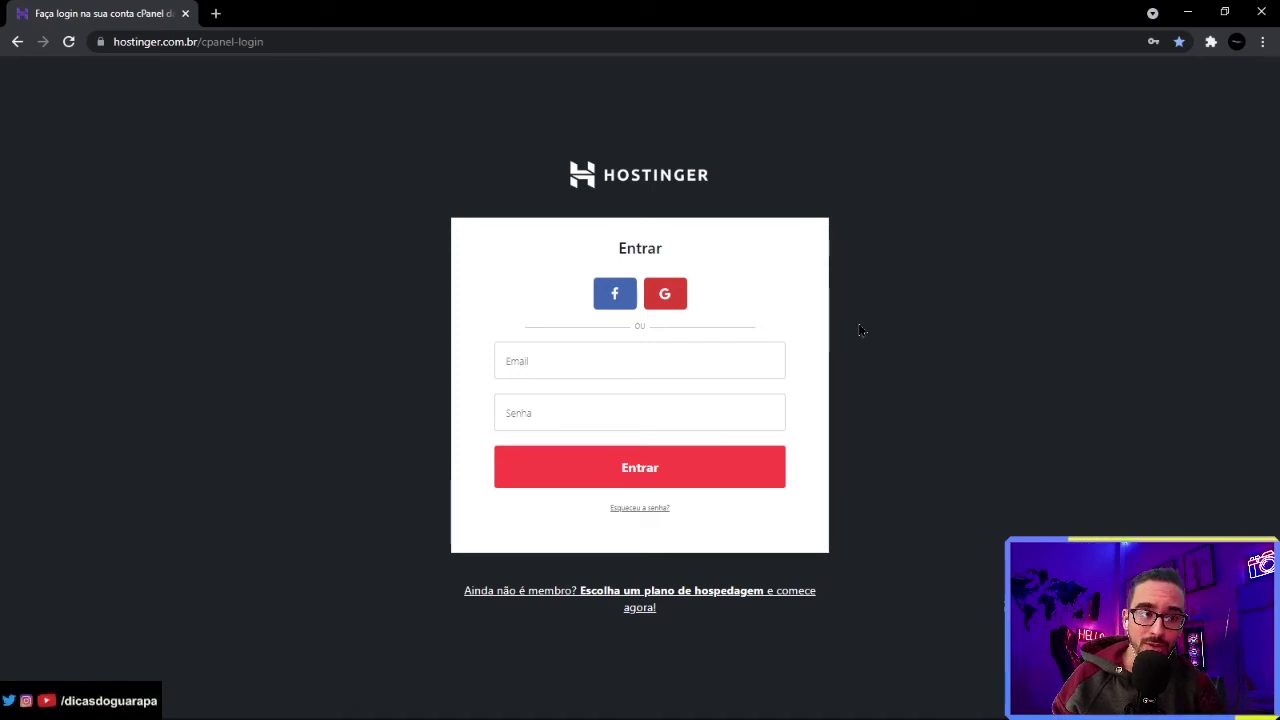
left_click(1262, 42)
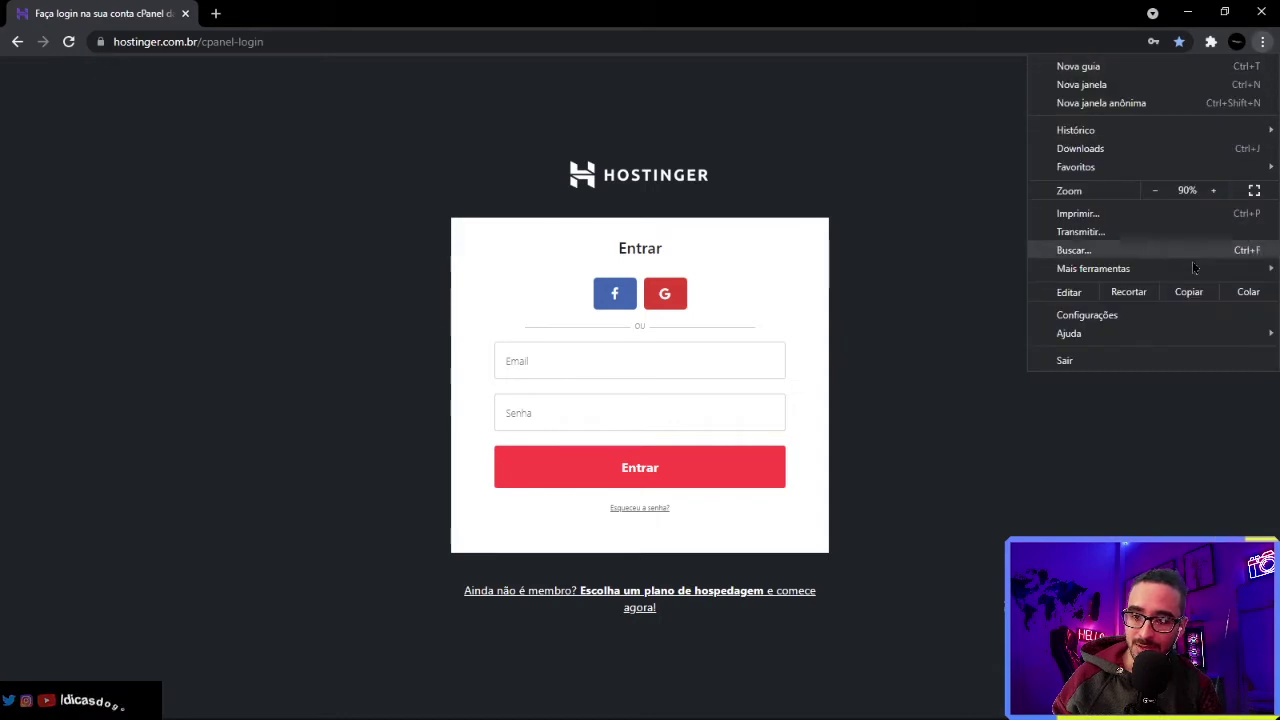
mouse_move(1090, 275)
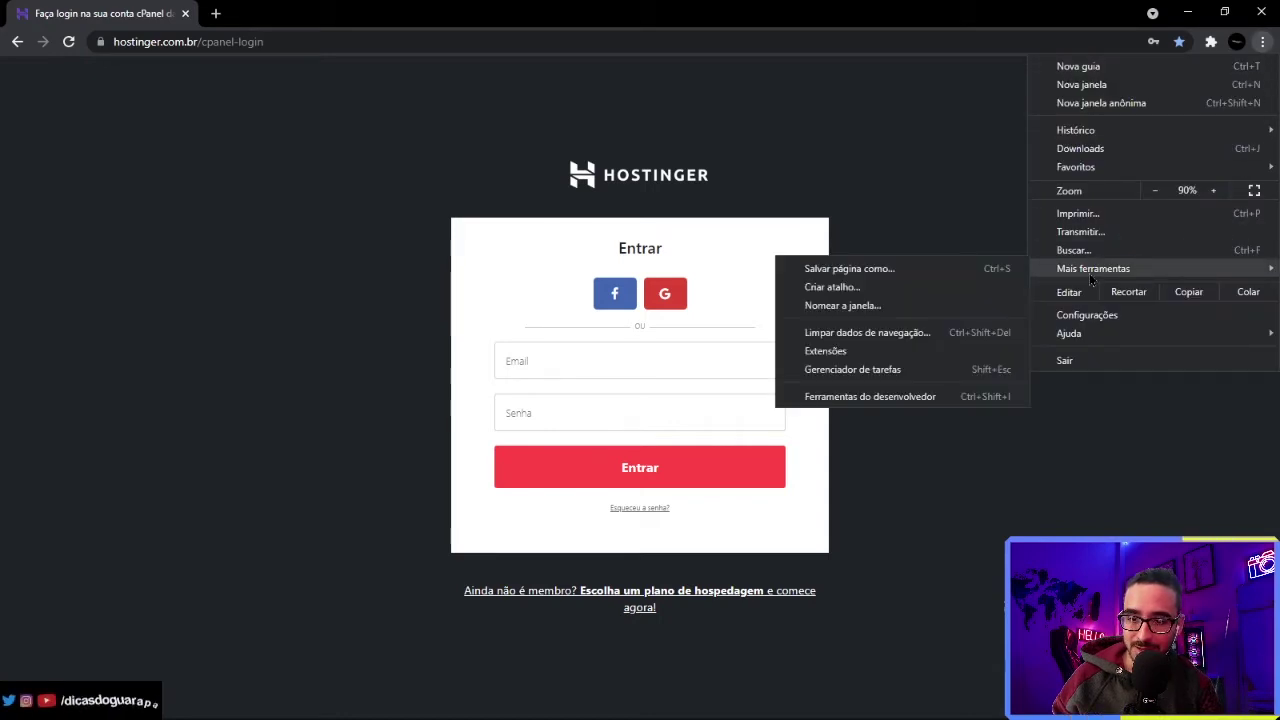
left_click(872, 285)
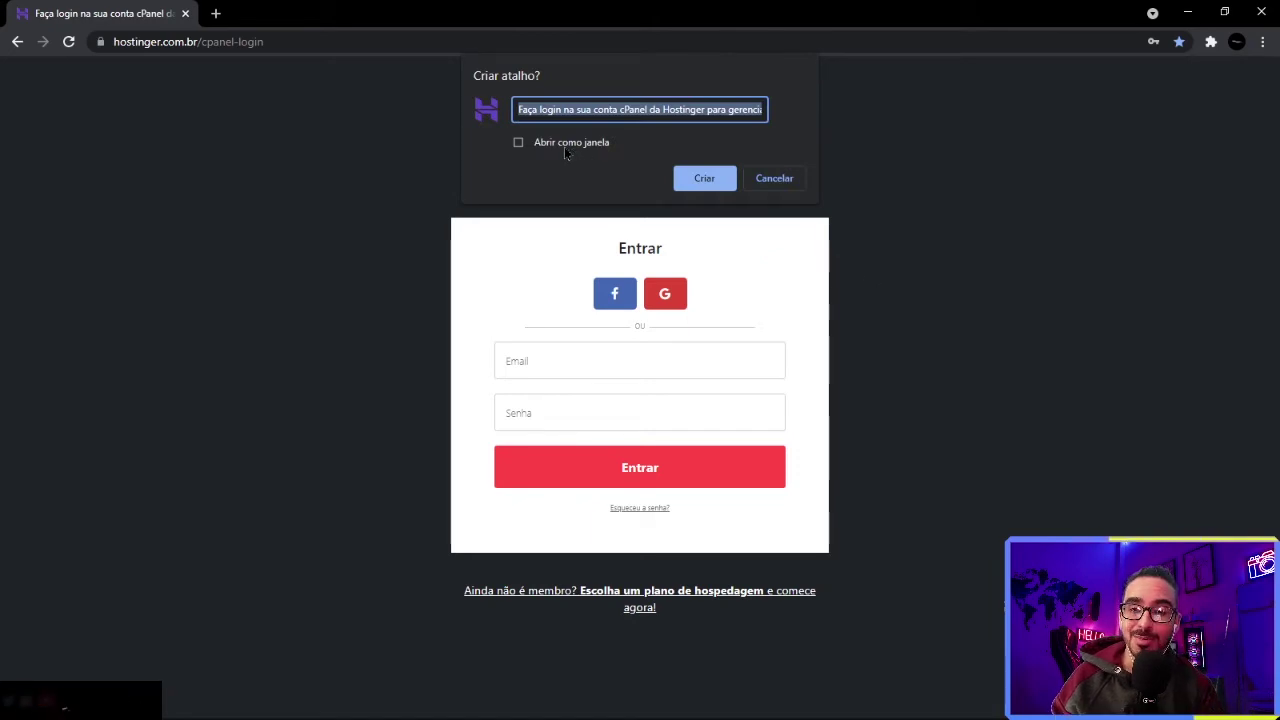
left_click(519, 143)
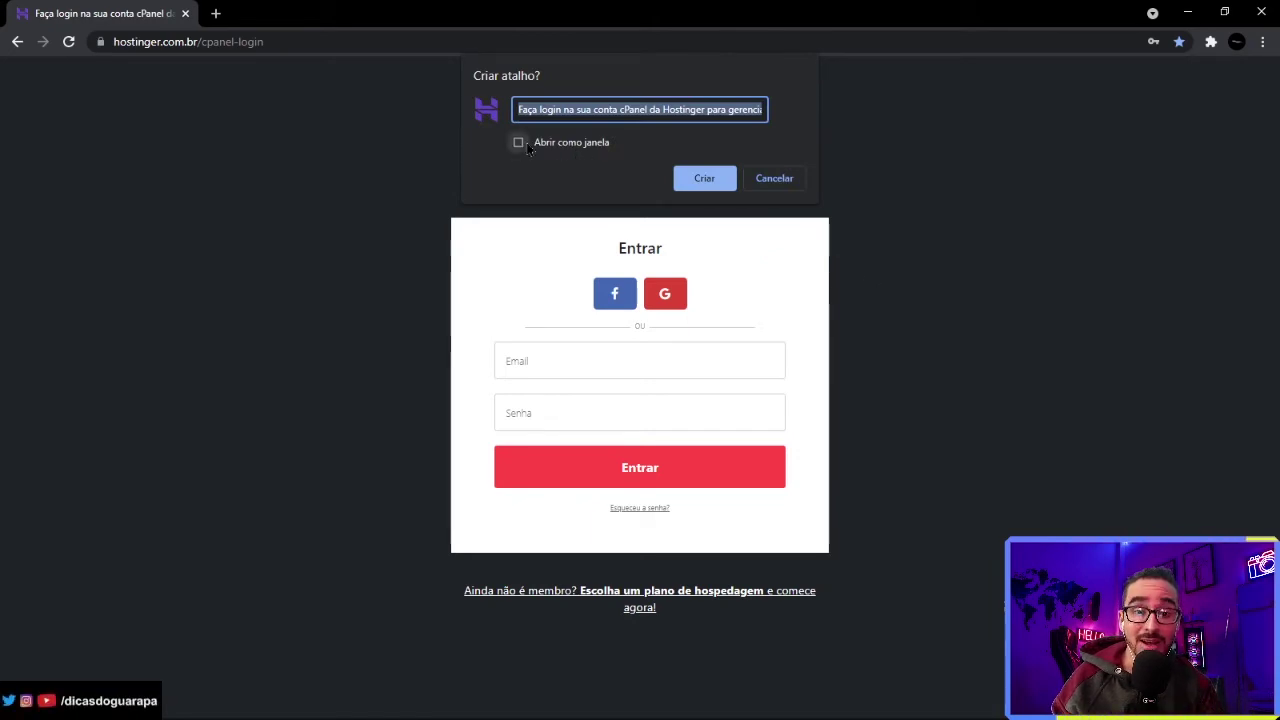
left_click(680, 178)
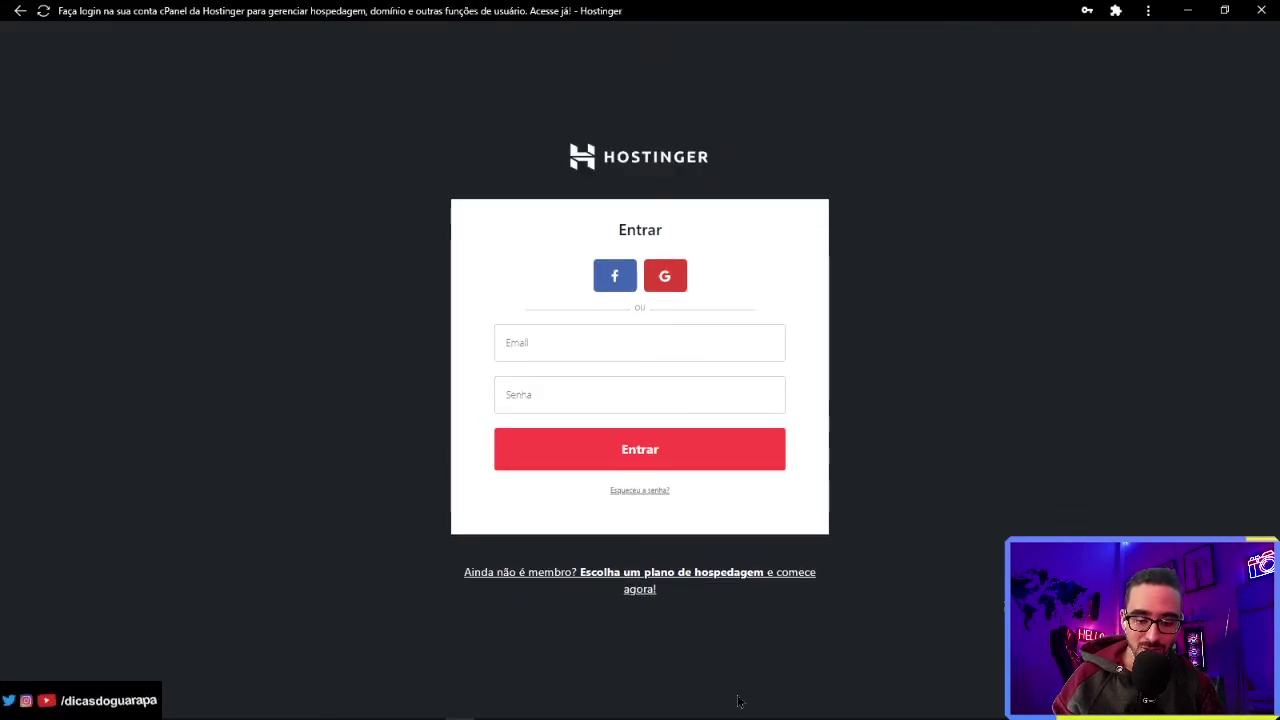
Pin the Hostinger login window to the taskbar and bring it back up
right_click(460, 708)
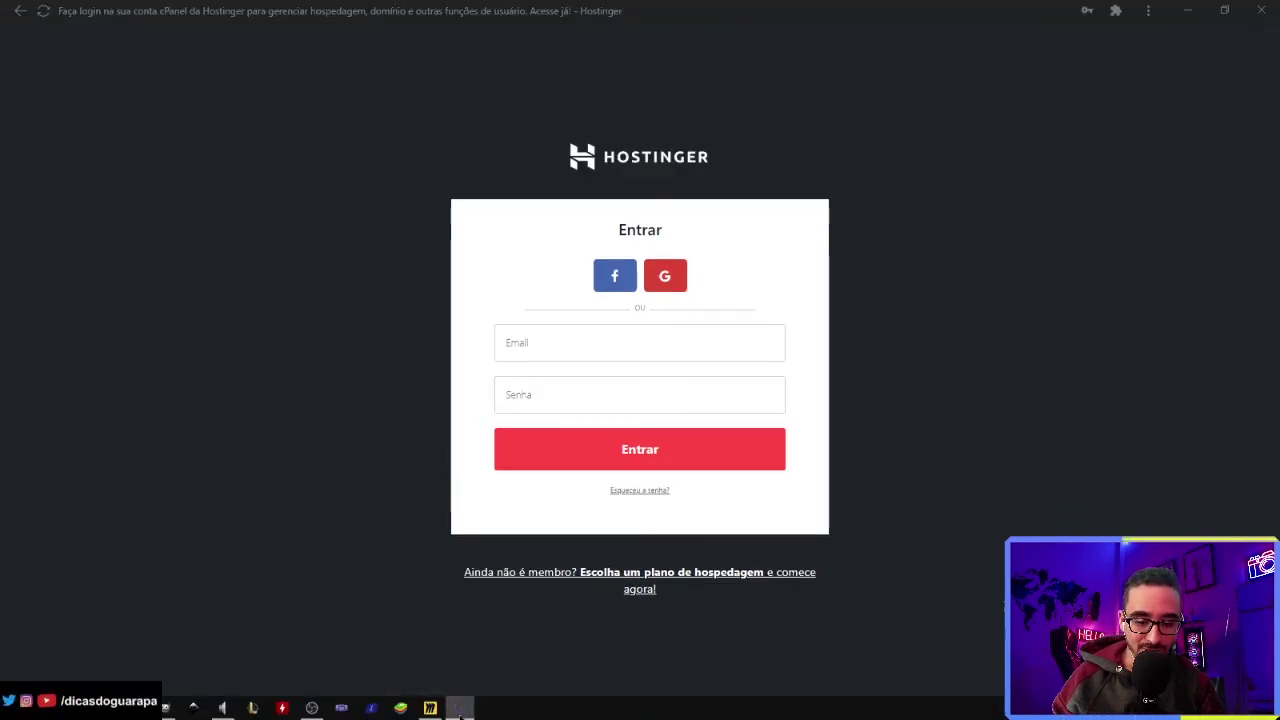
left_click(467, 652)
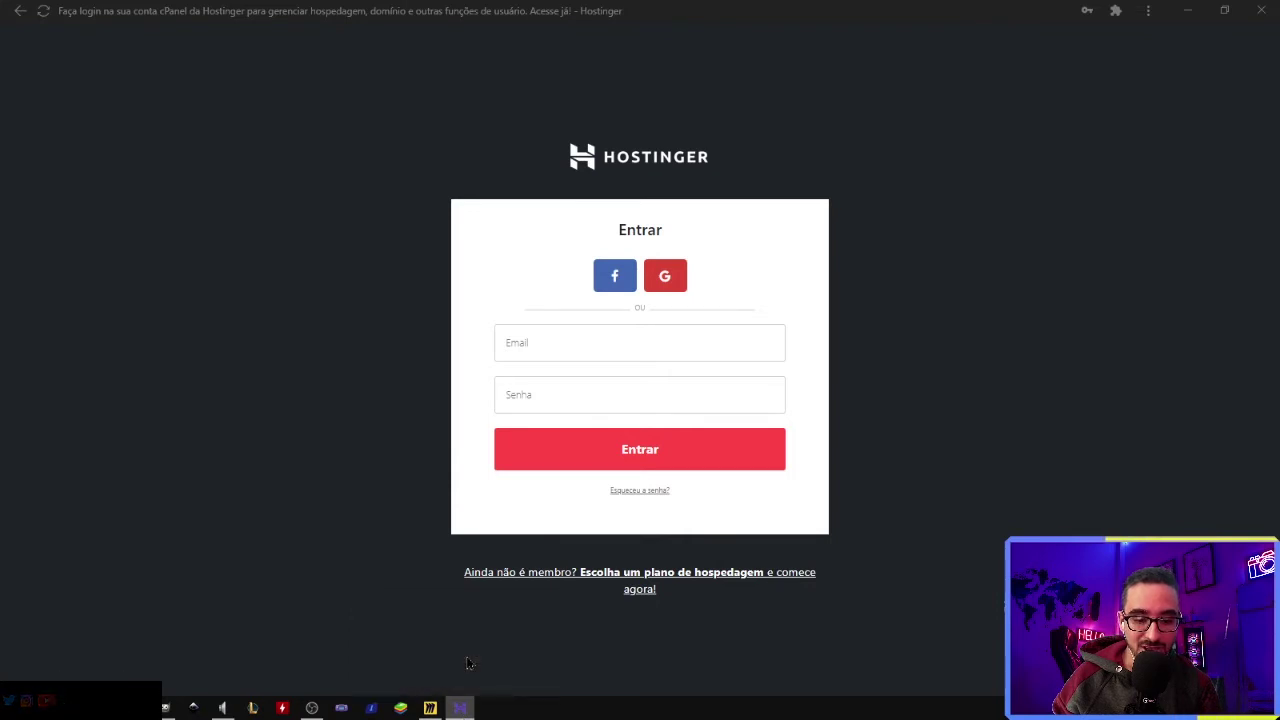
mouse_move(466, 710)
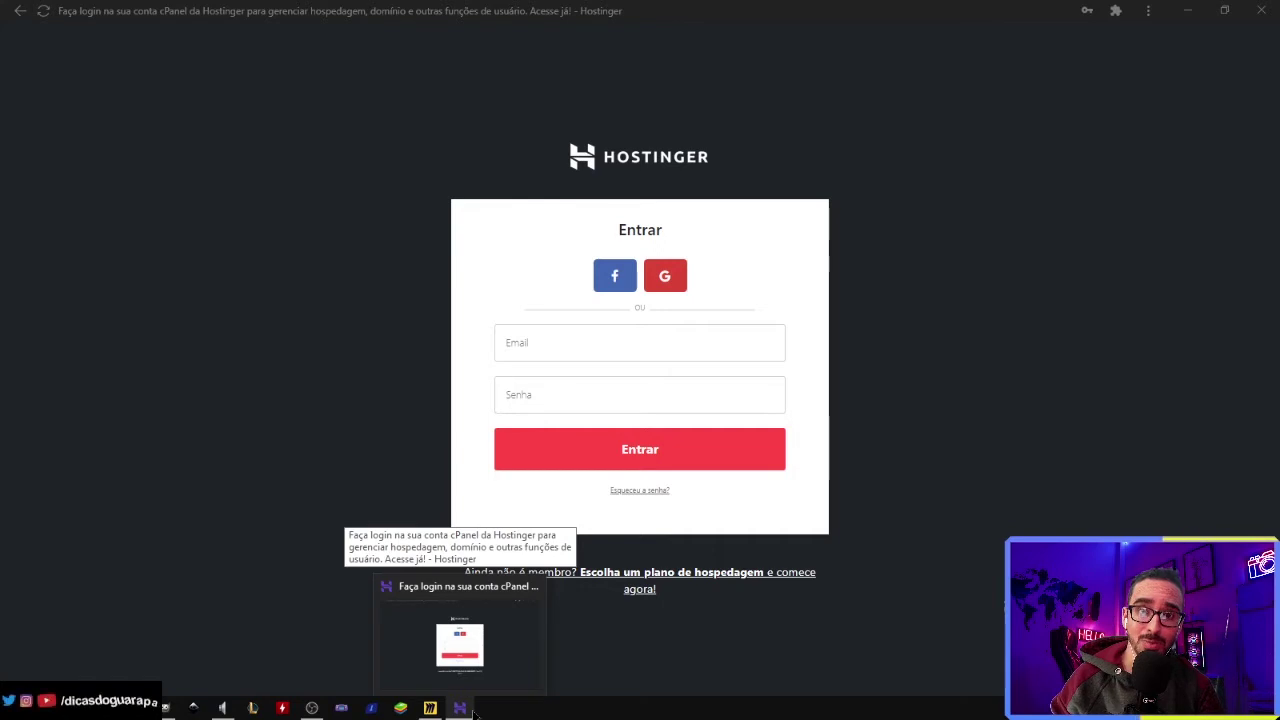
left_click(460, 708)
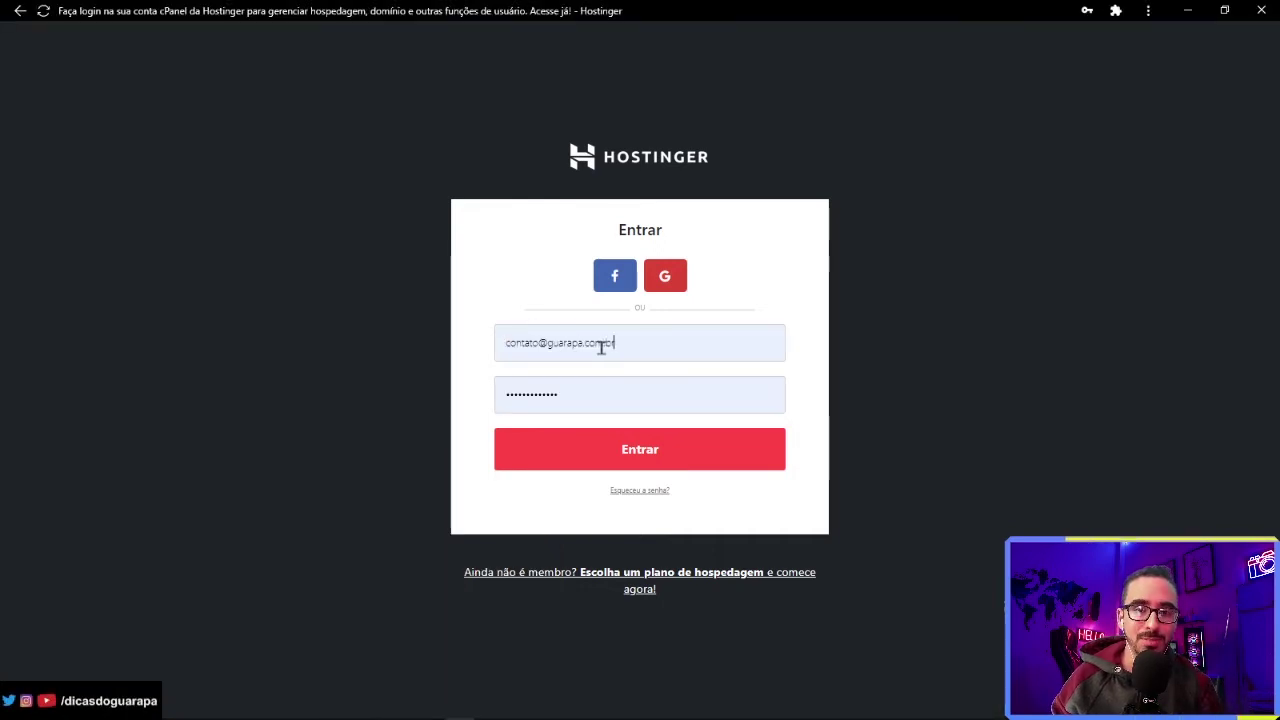
Sign in and open the Auto Instalador for the guarapa.com.br hosting plan
left_click(658, 447)
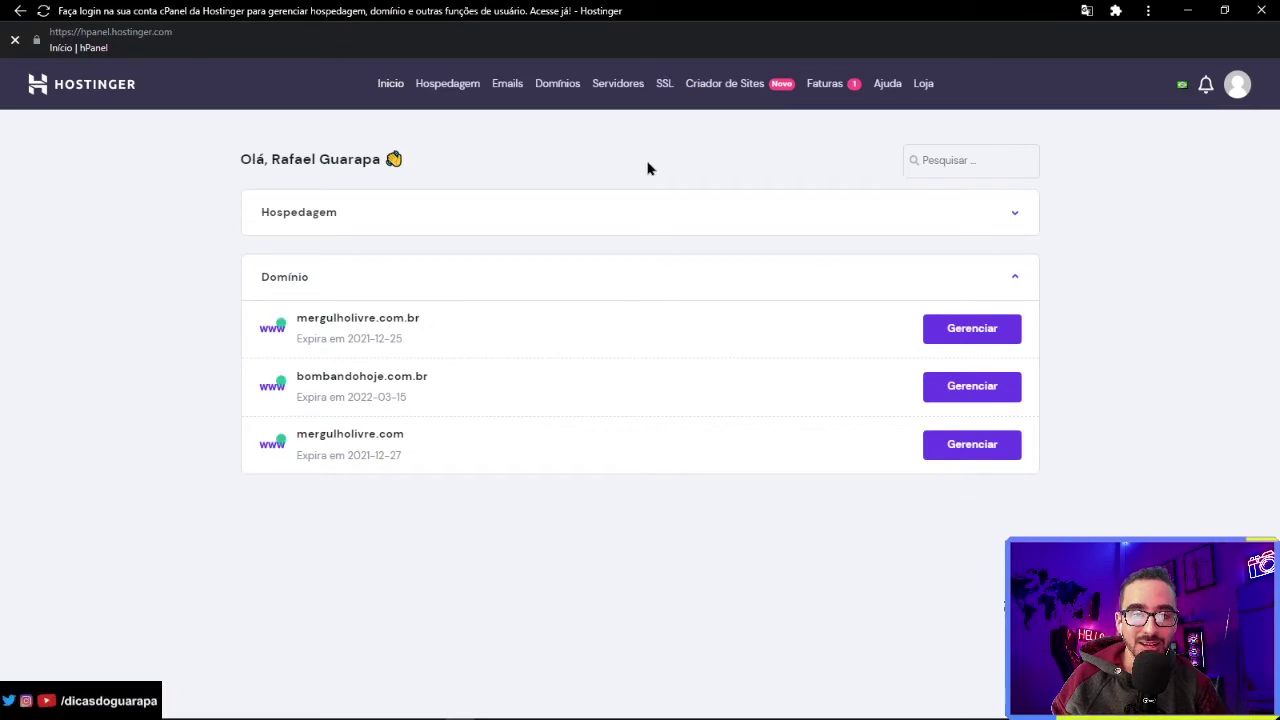
left_click(437, 90)
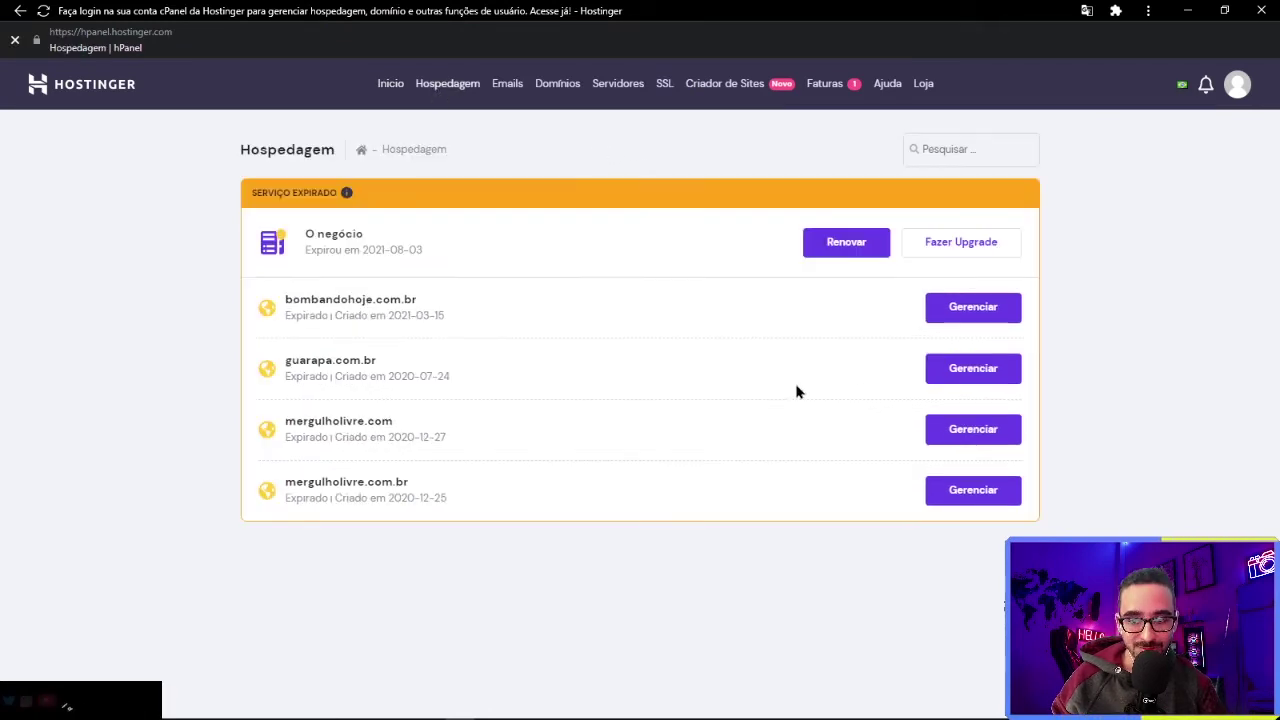
left_click(979, 385)
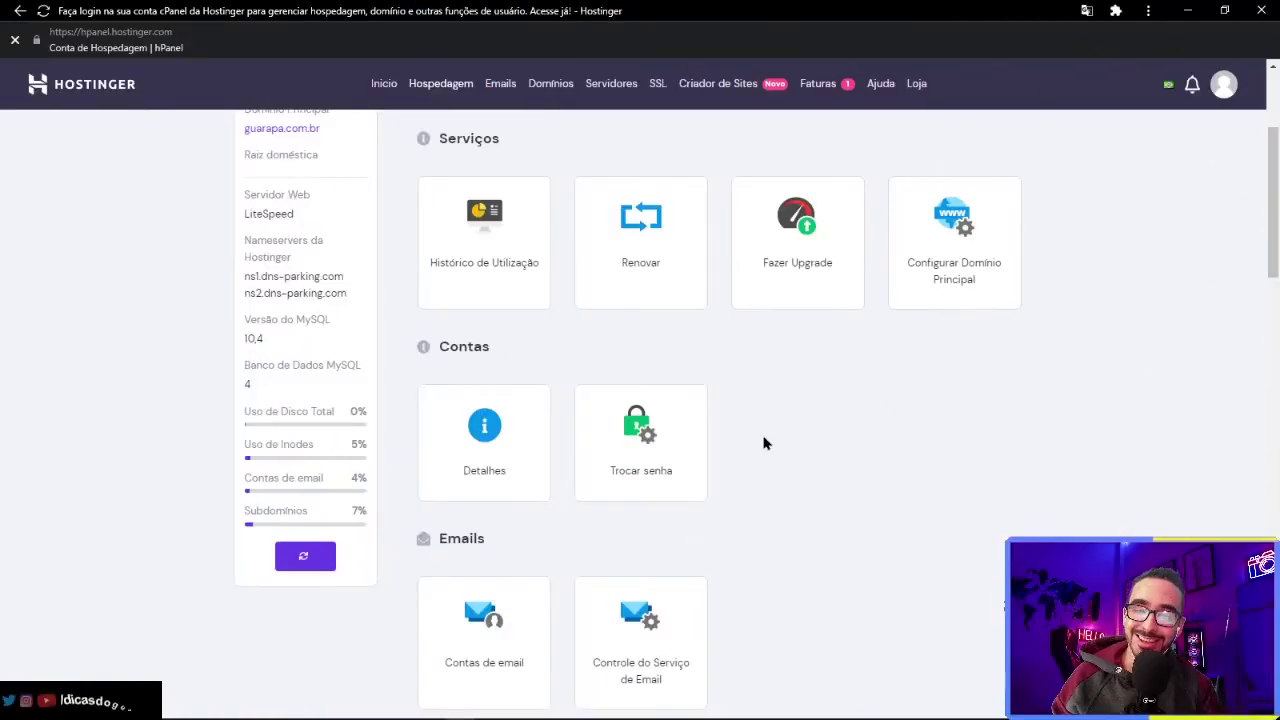
scroll(763, 443, "down", 2)
scroll(763, 443, "down", 5)
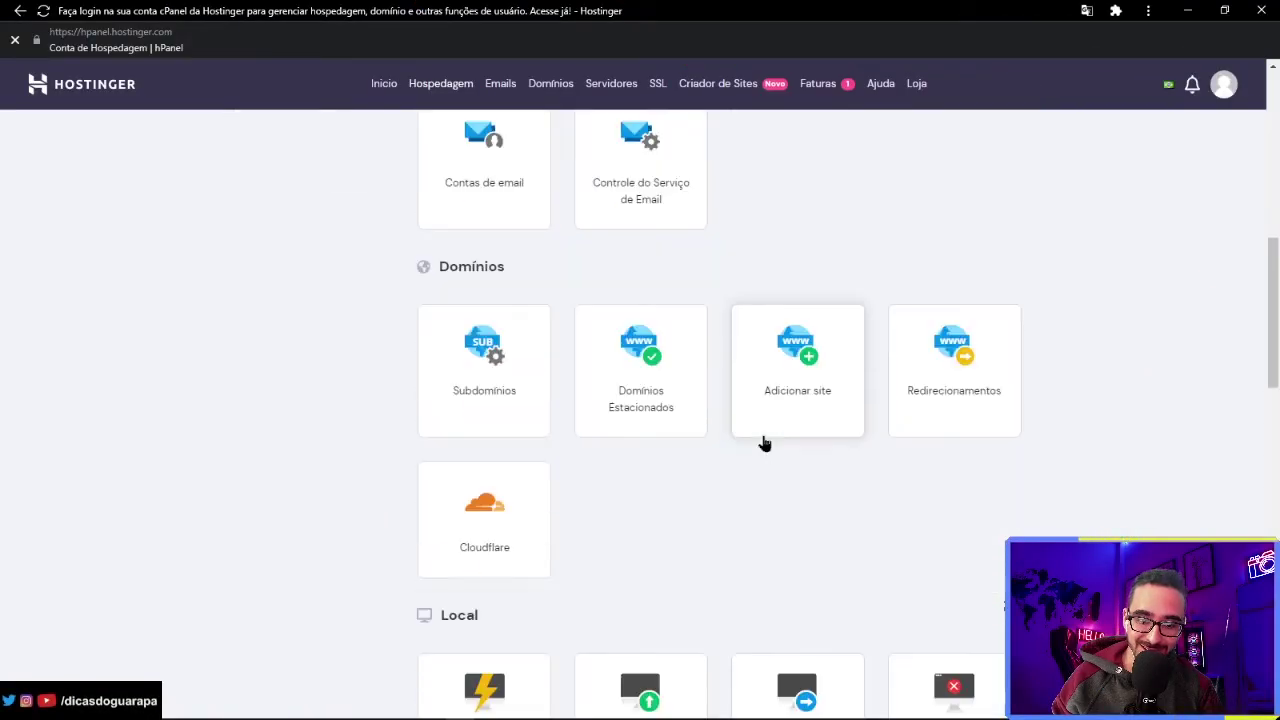
left_click(478, 472)
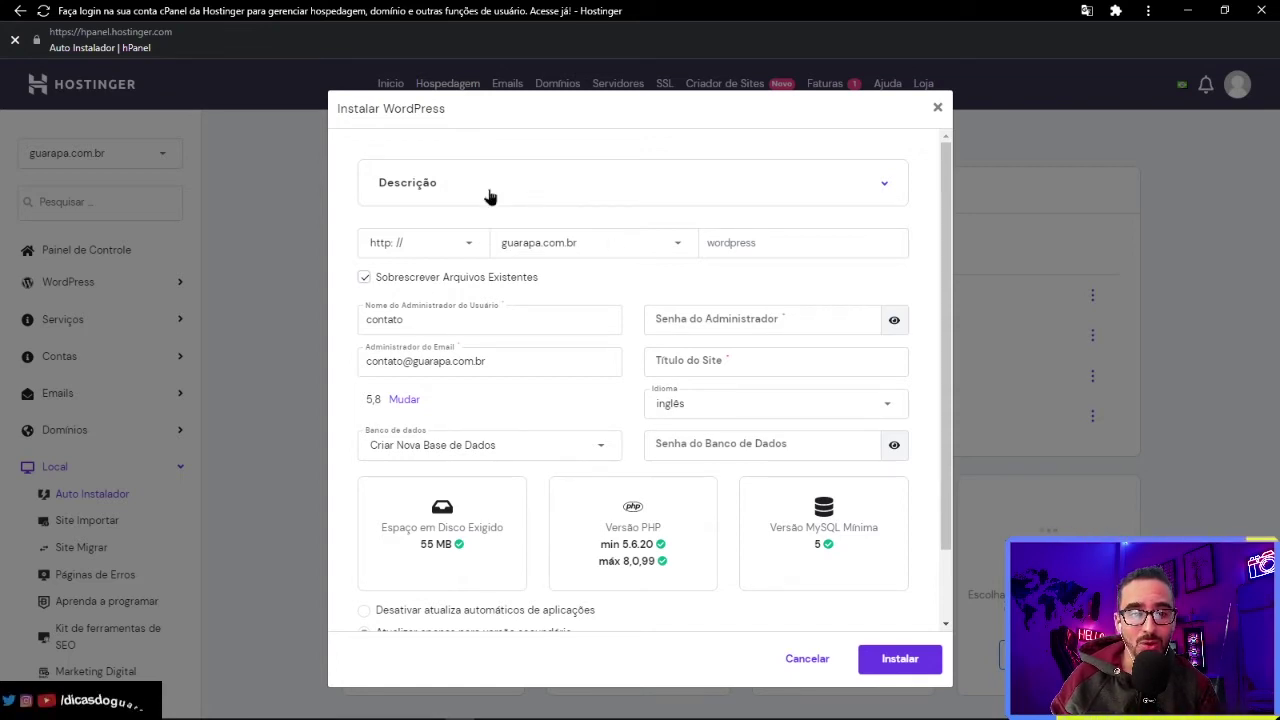
Turn Sobrescrever Arquivos Existentes on and then off in the Instalar WordPress form
left_click(363, 278)
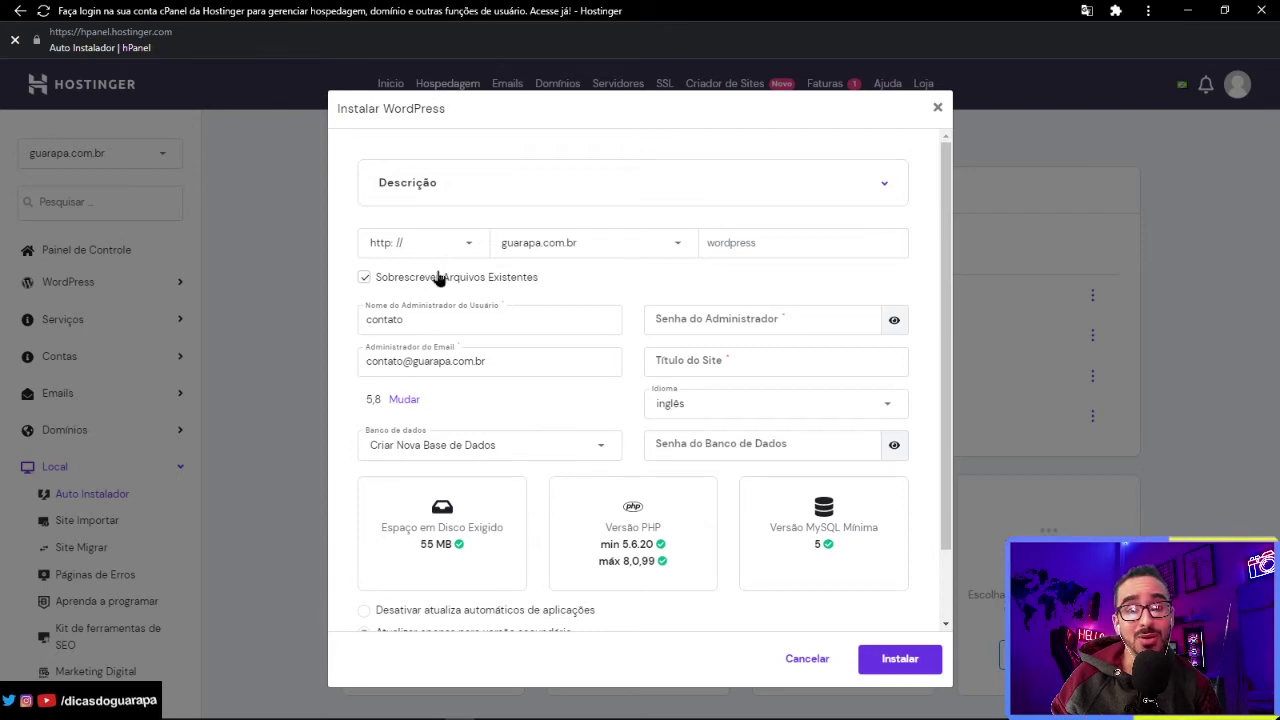
left_click(437, 279)
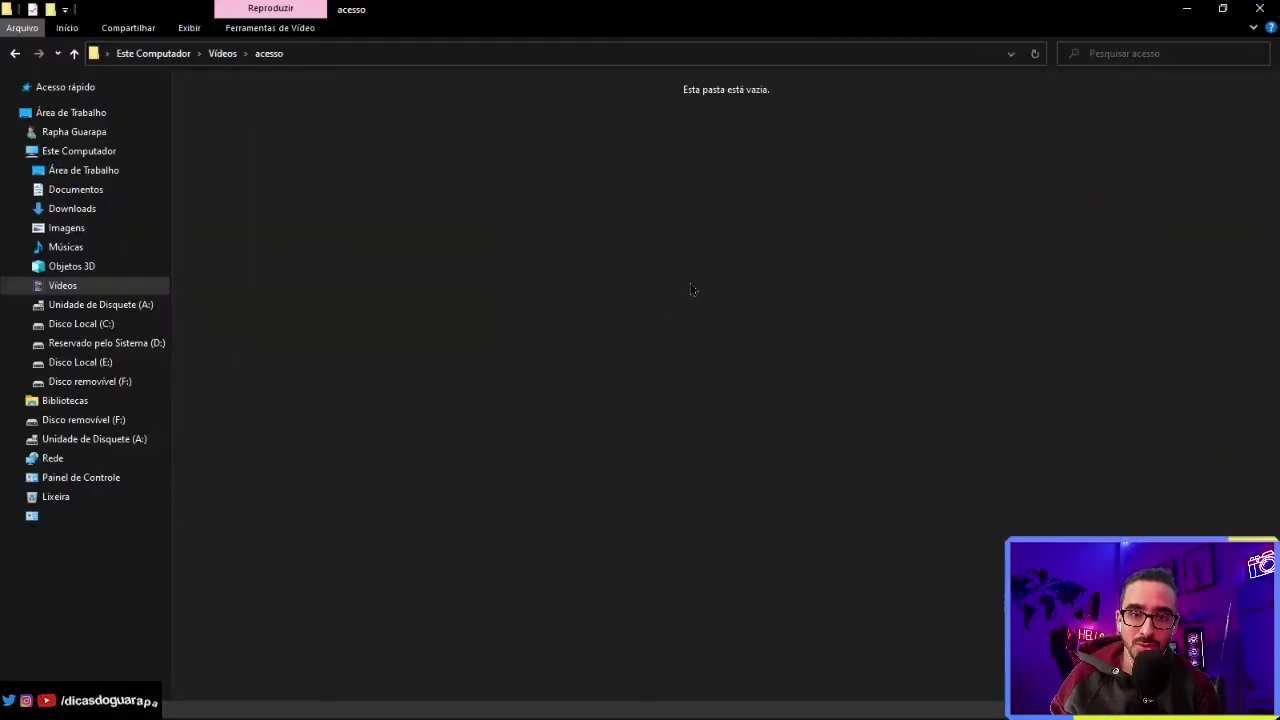
Create a folder named guarapa.com.br and open it
right_click(690, 289)
mouse_move(830, 475)
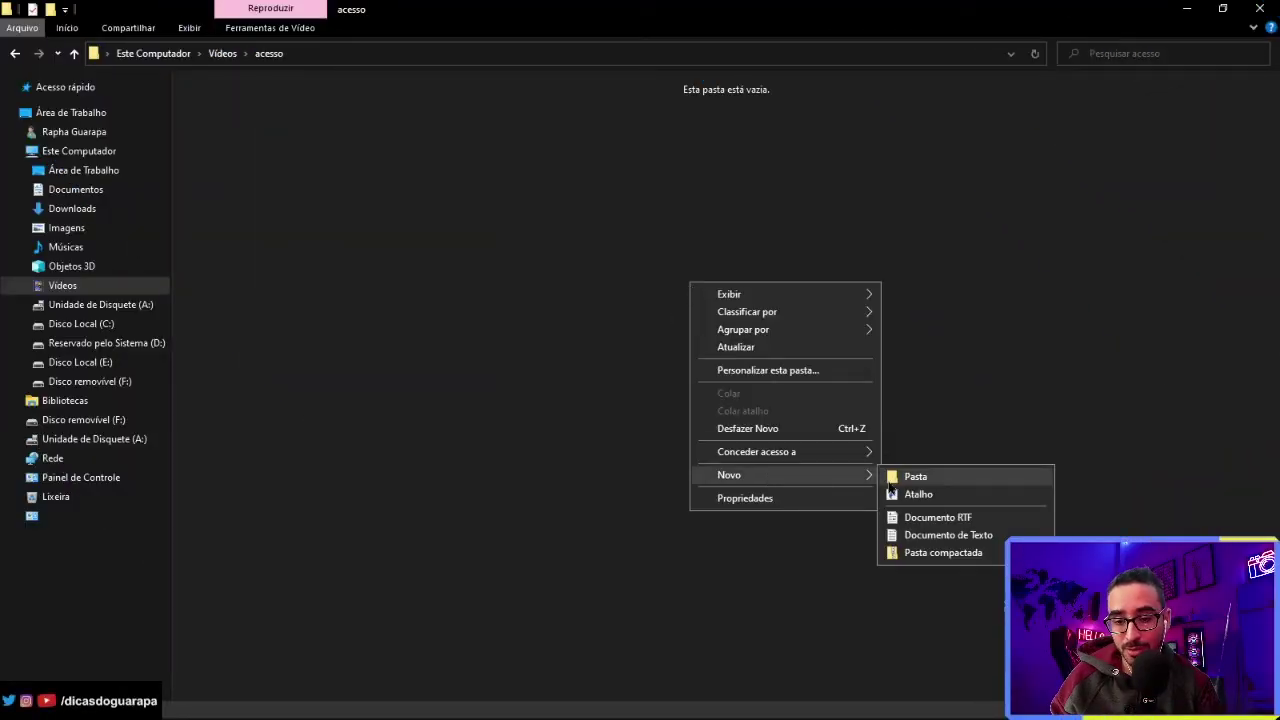
left_click(889, 481)
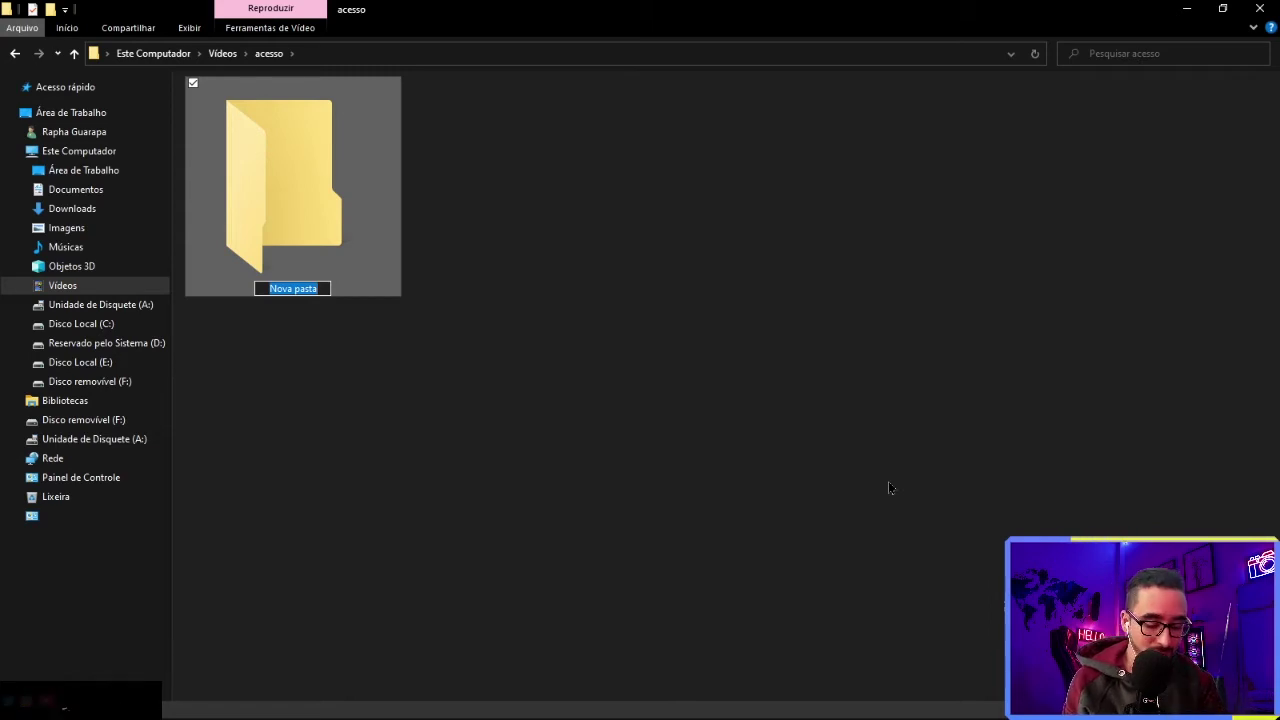
type("guarapa.com.br")
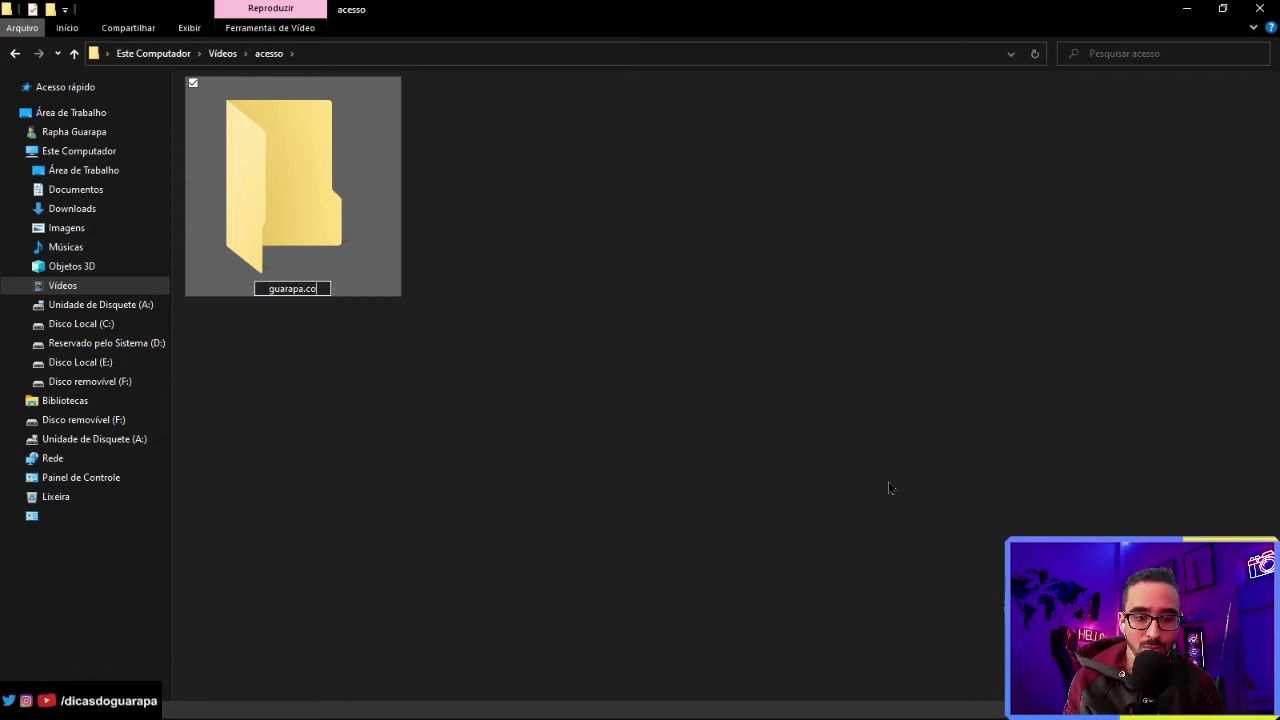
left_click(500, 316)
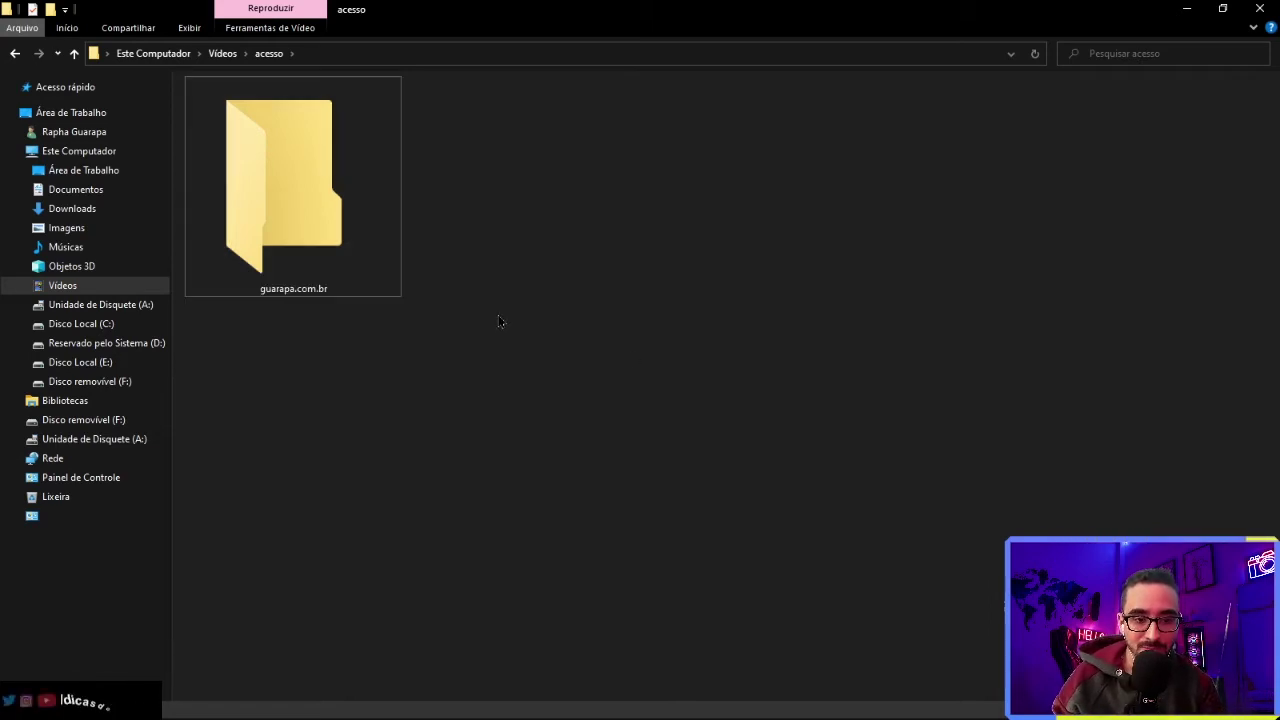
double_click(364, 250)
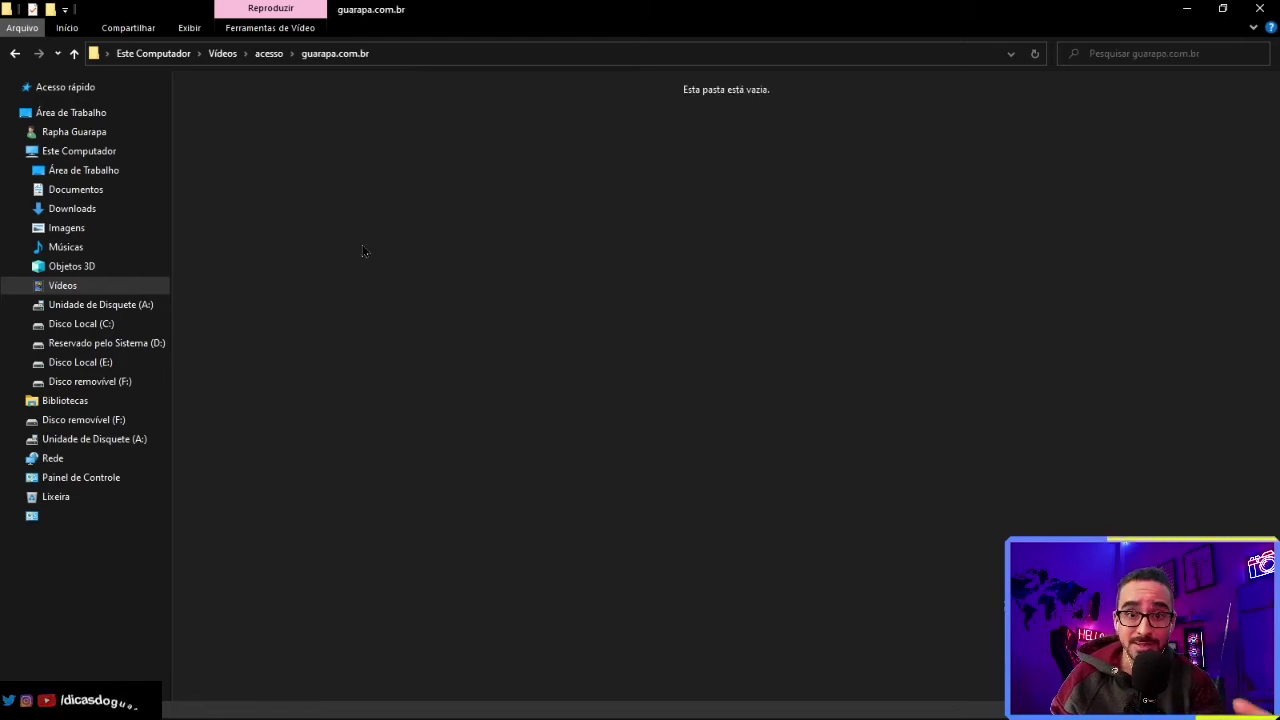
Create a subfolder named loja inside guarapa.com.br
right_click(392, 263)
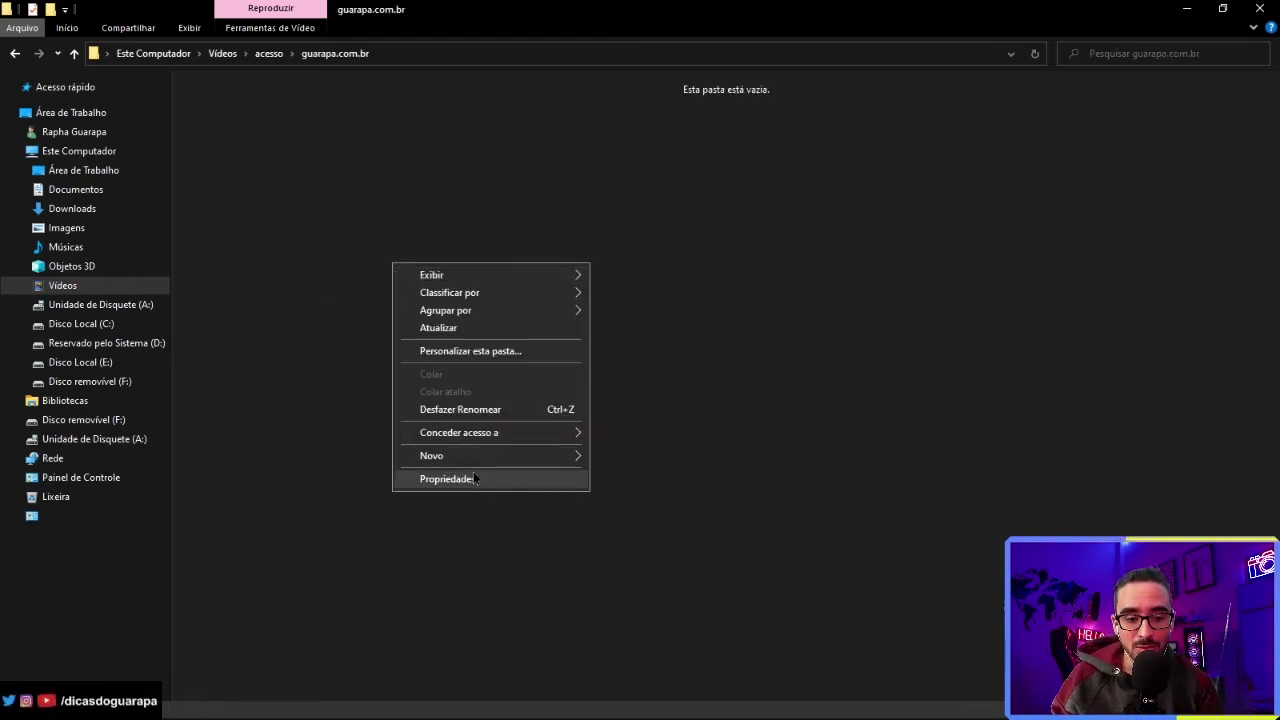
mouse_move(492, 458)
left_click(604, 459)
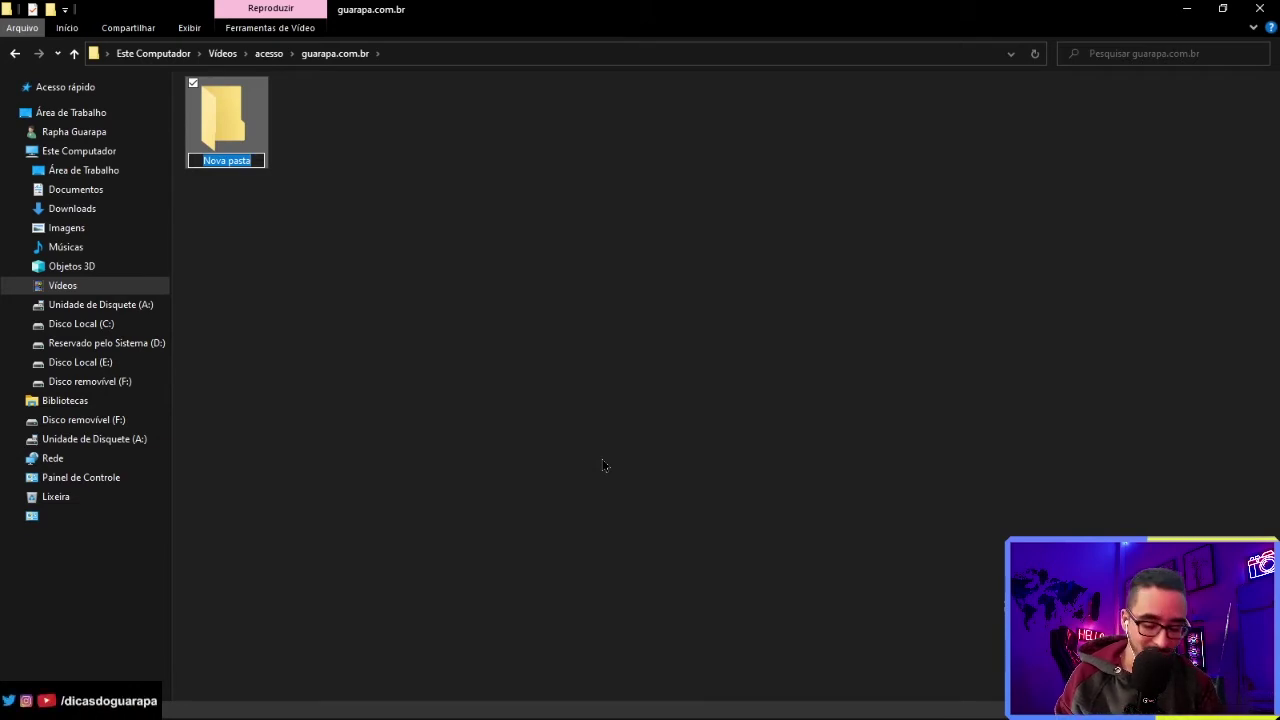
type("loja")
key("Return")
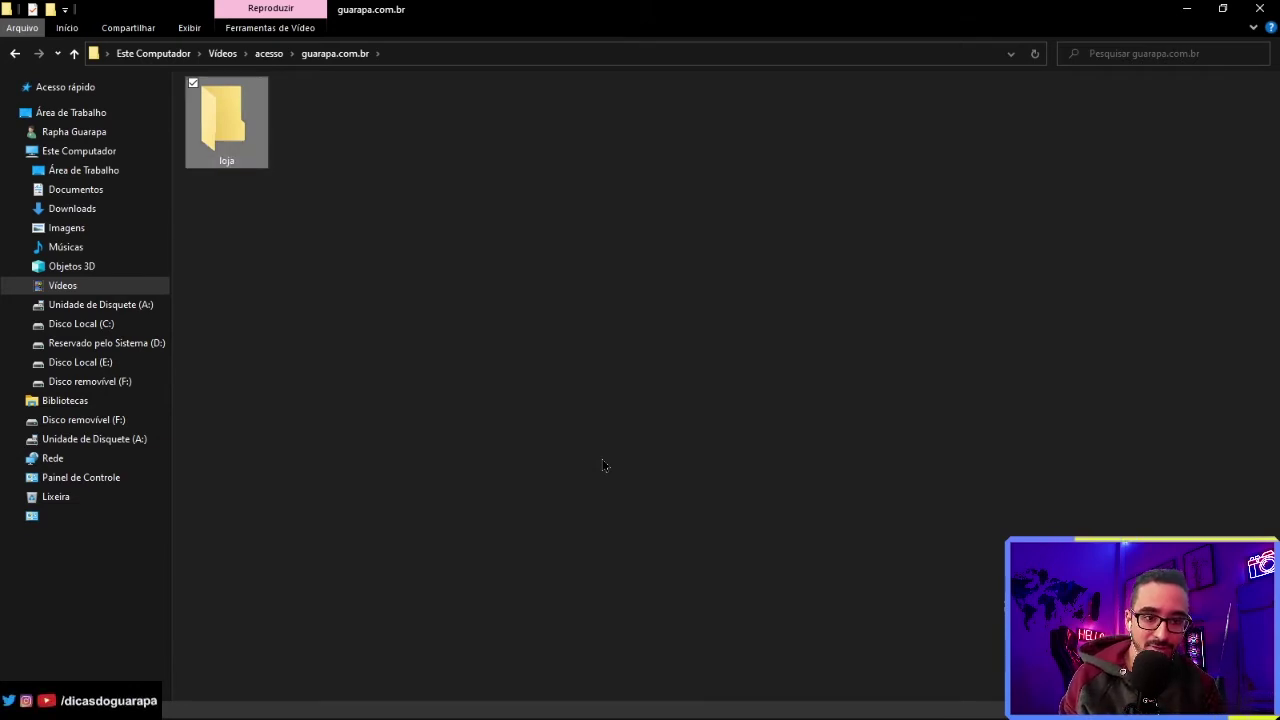
left_click(547, 440)
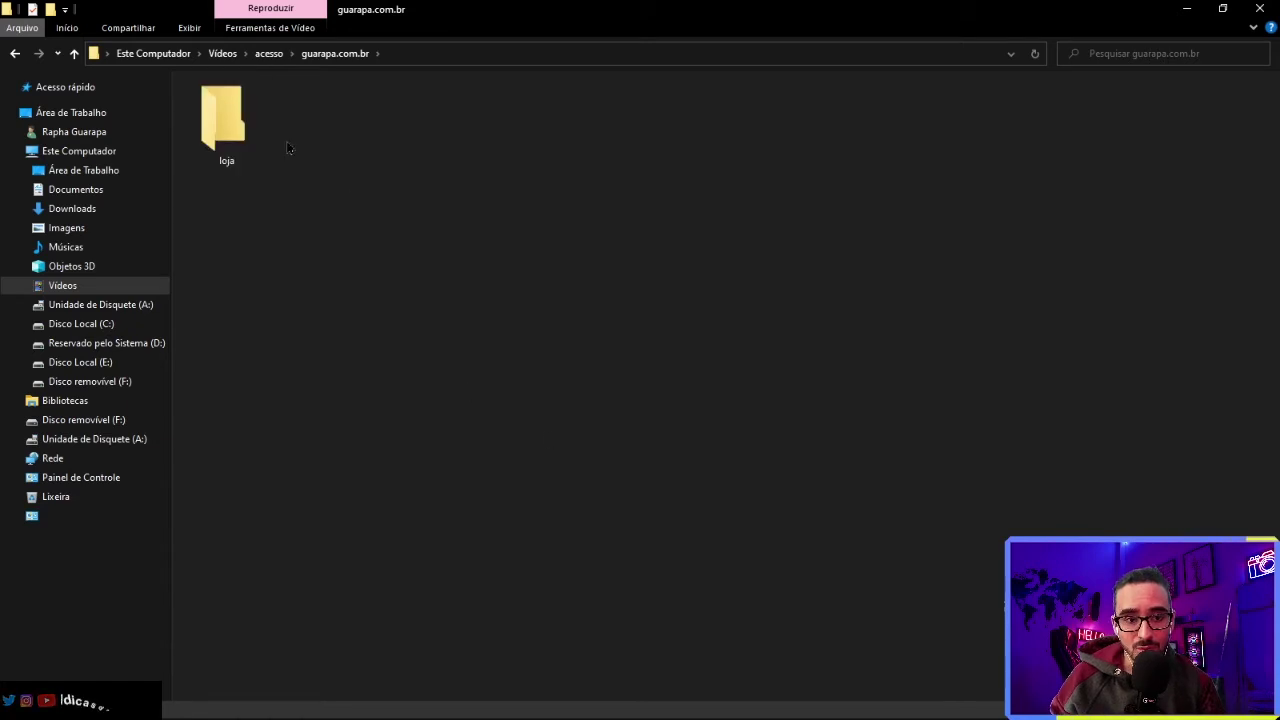
Add a new text document, then open the loja folder
right_click(709, 322)
mouse_move(780, 511)
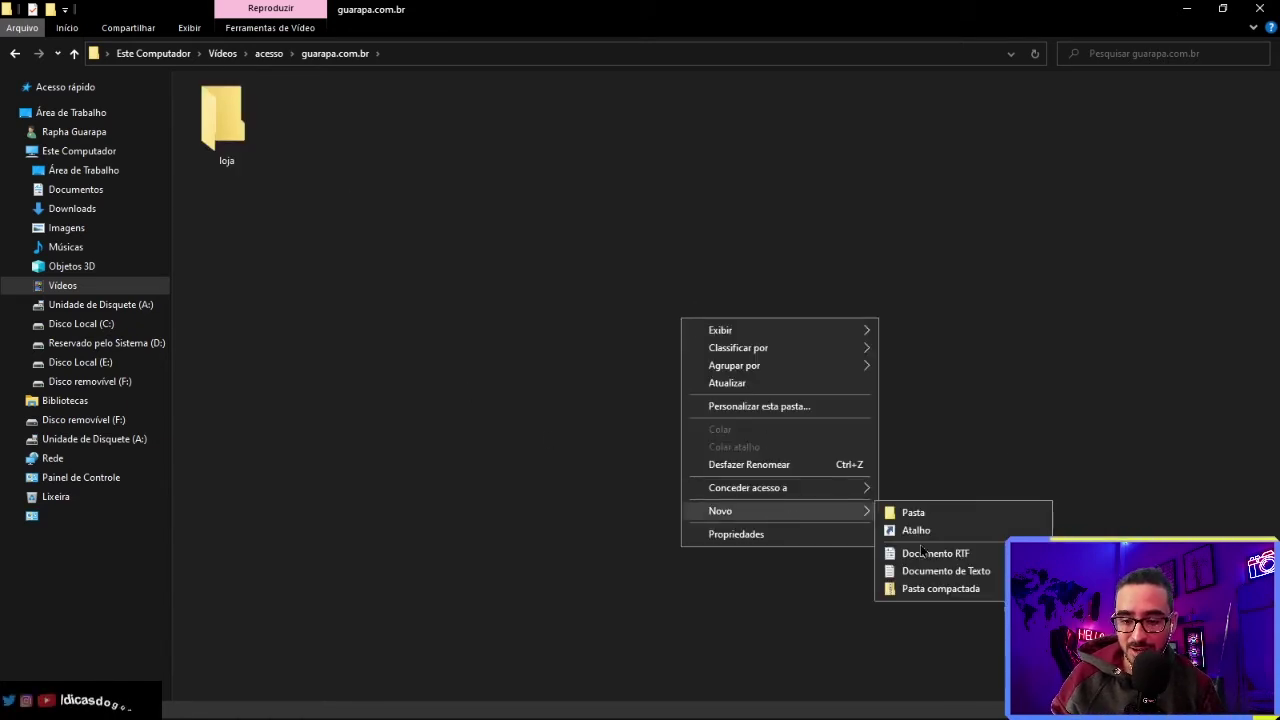
left_click(930, 571)
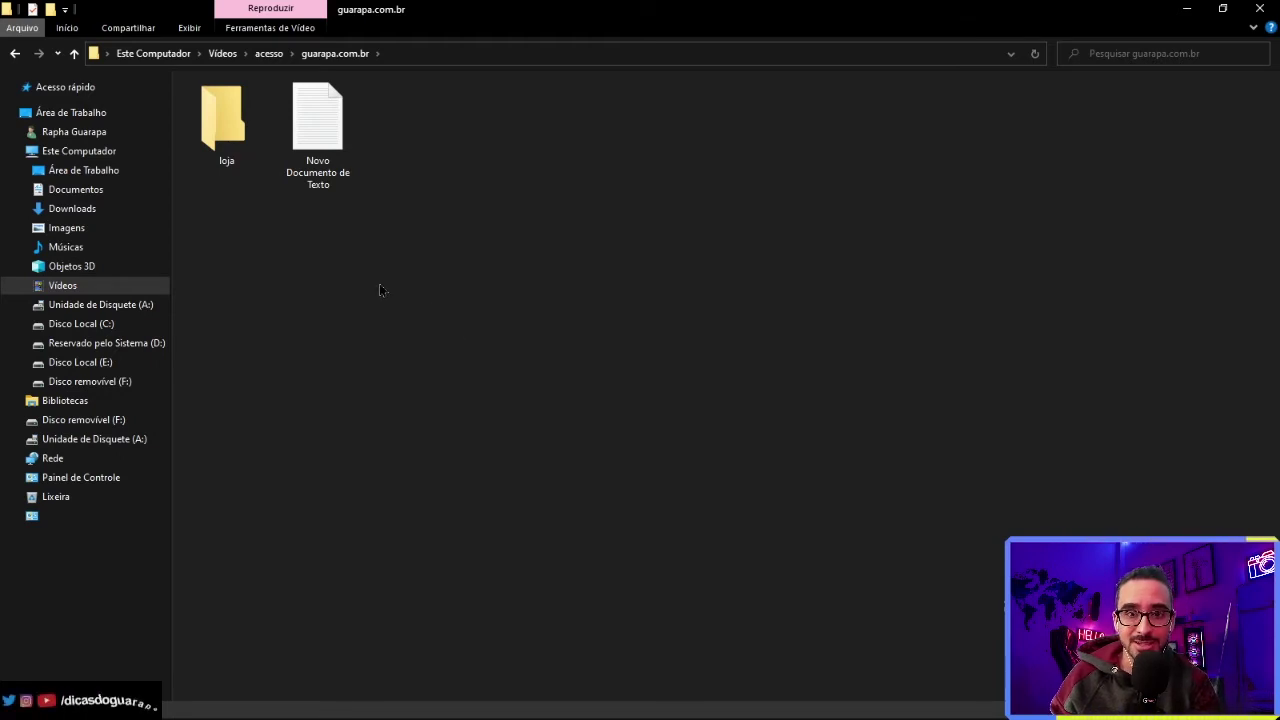
double_click(224, 120)
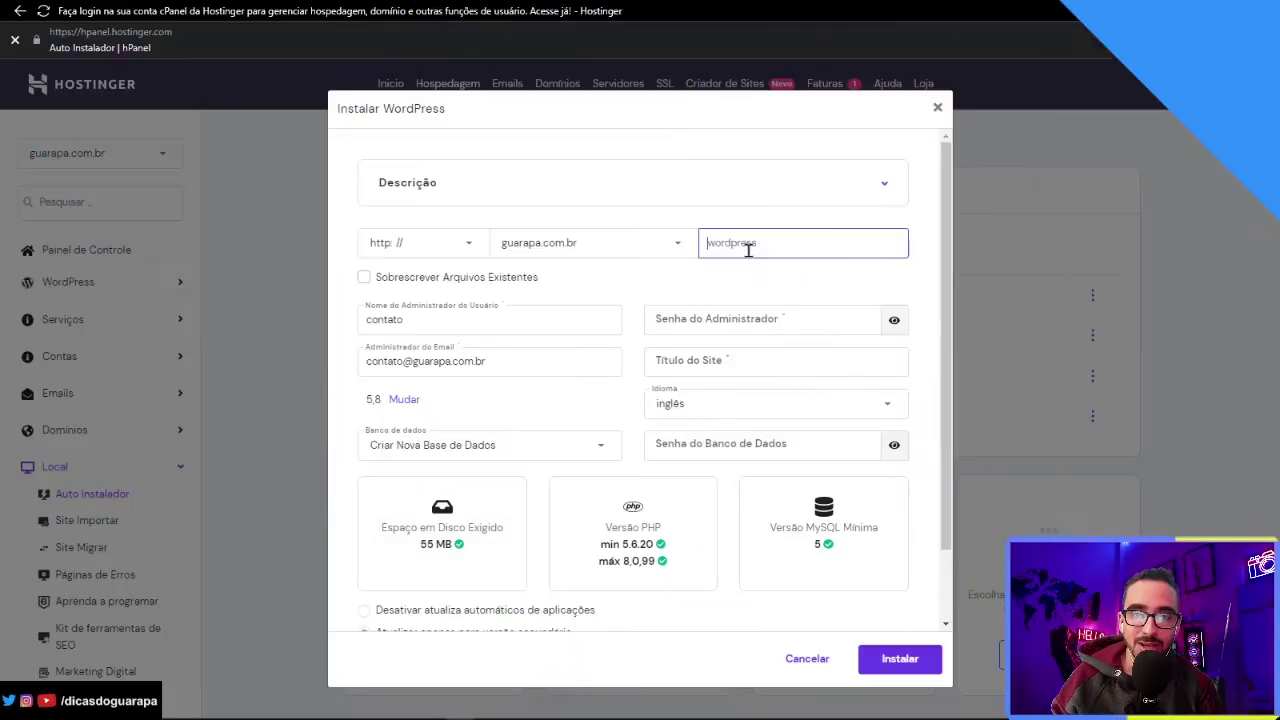
Enter loja as the installation directory after the guarapa.com.br domain
type("loja")
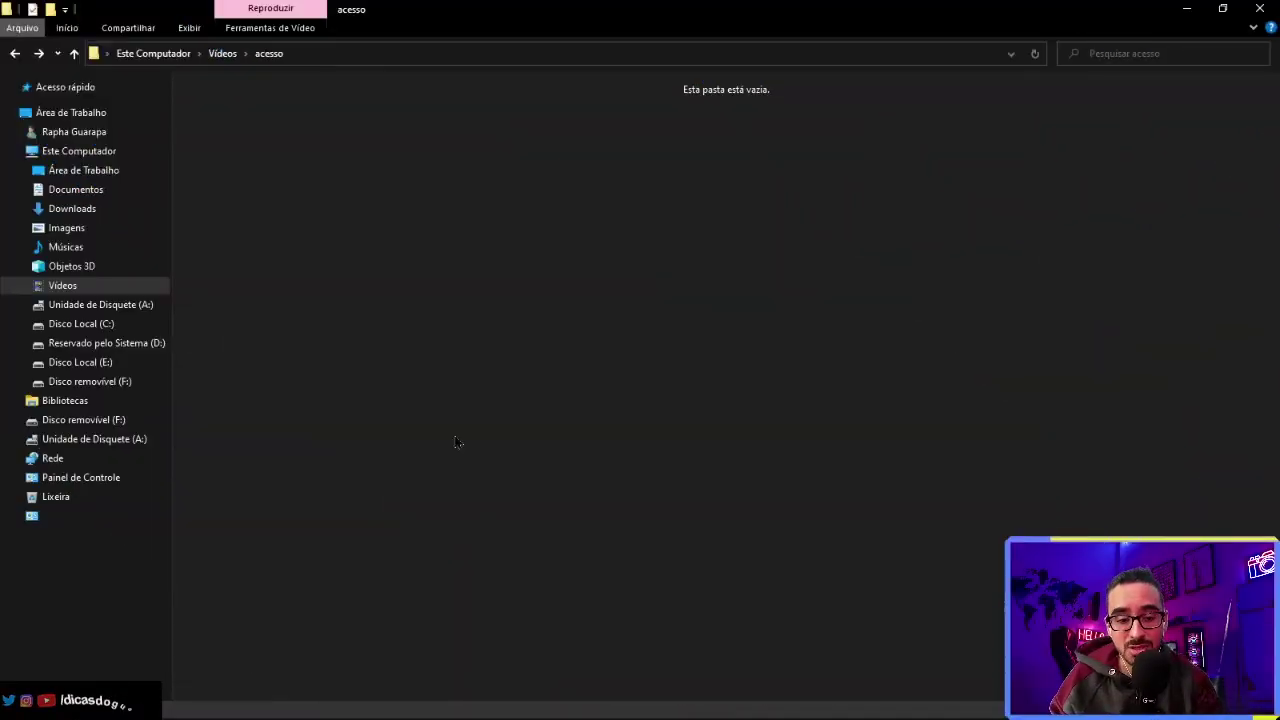
Create a new text document named acesso and open it
right_click(392, 406)
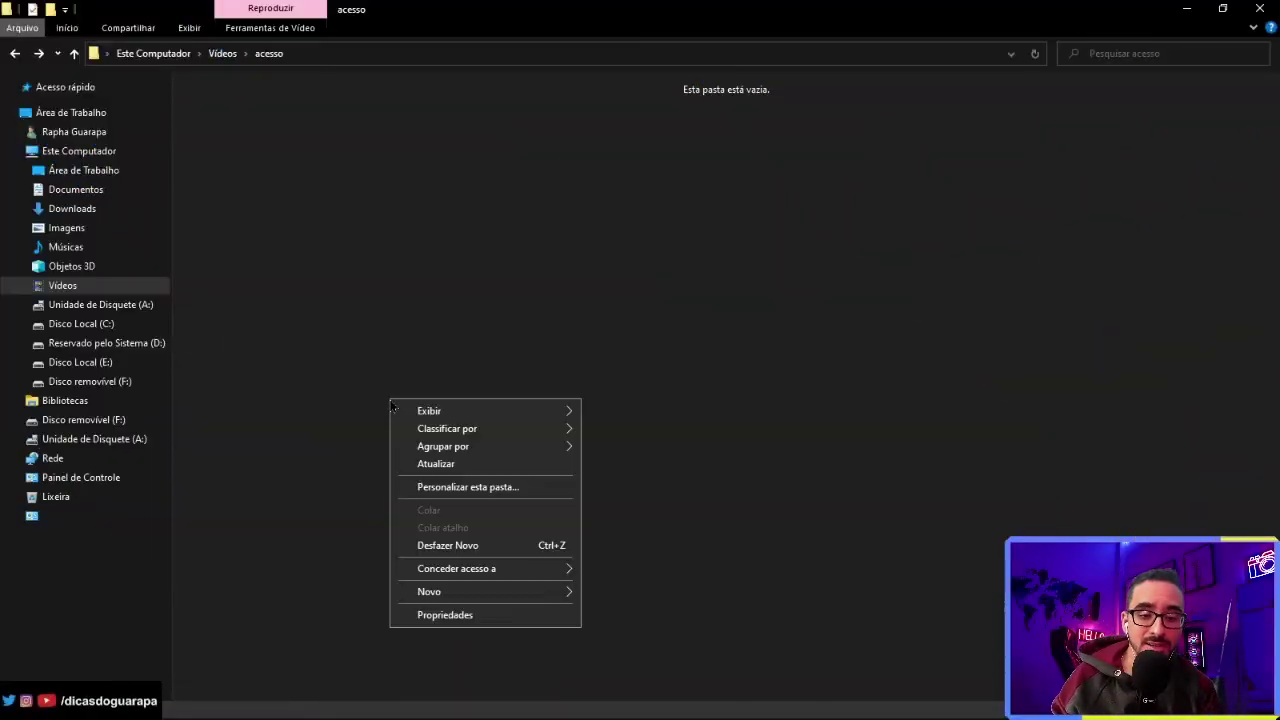
mouse_move(436, 588)
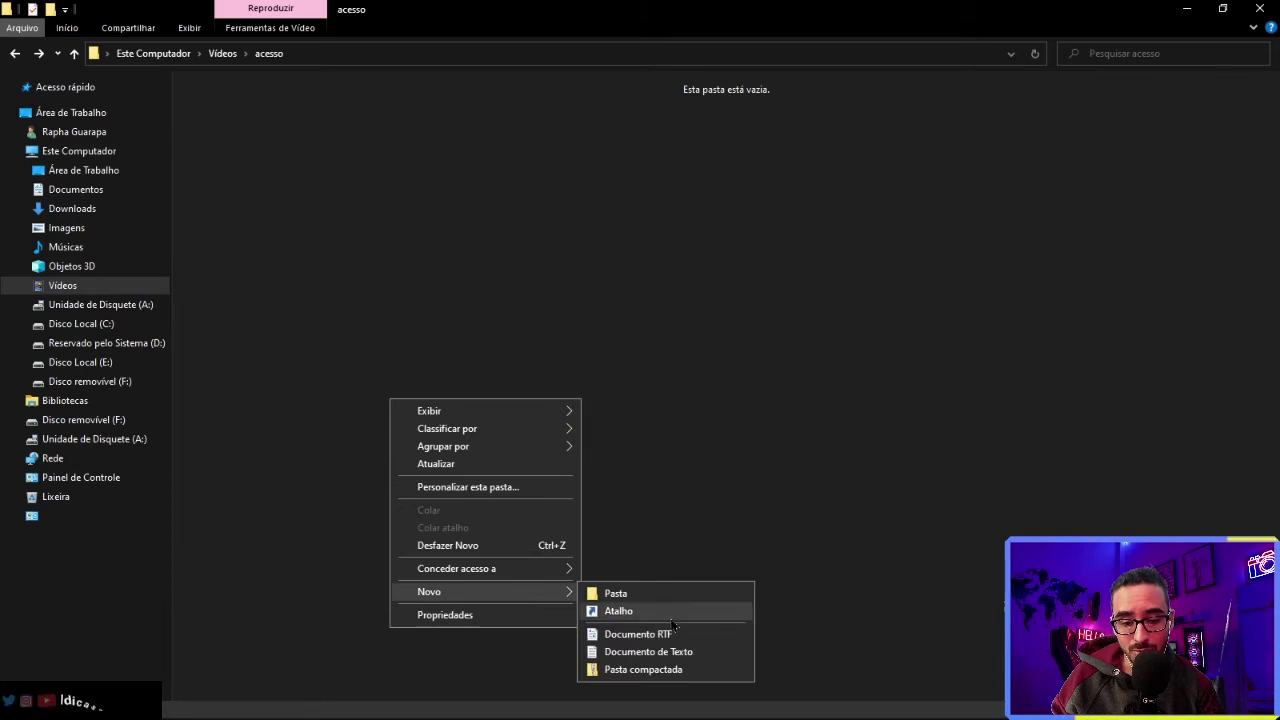
left_click(681, 652)
key("BackSpace")
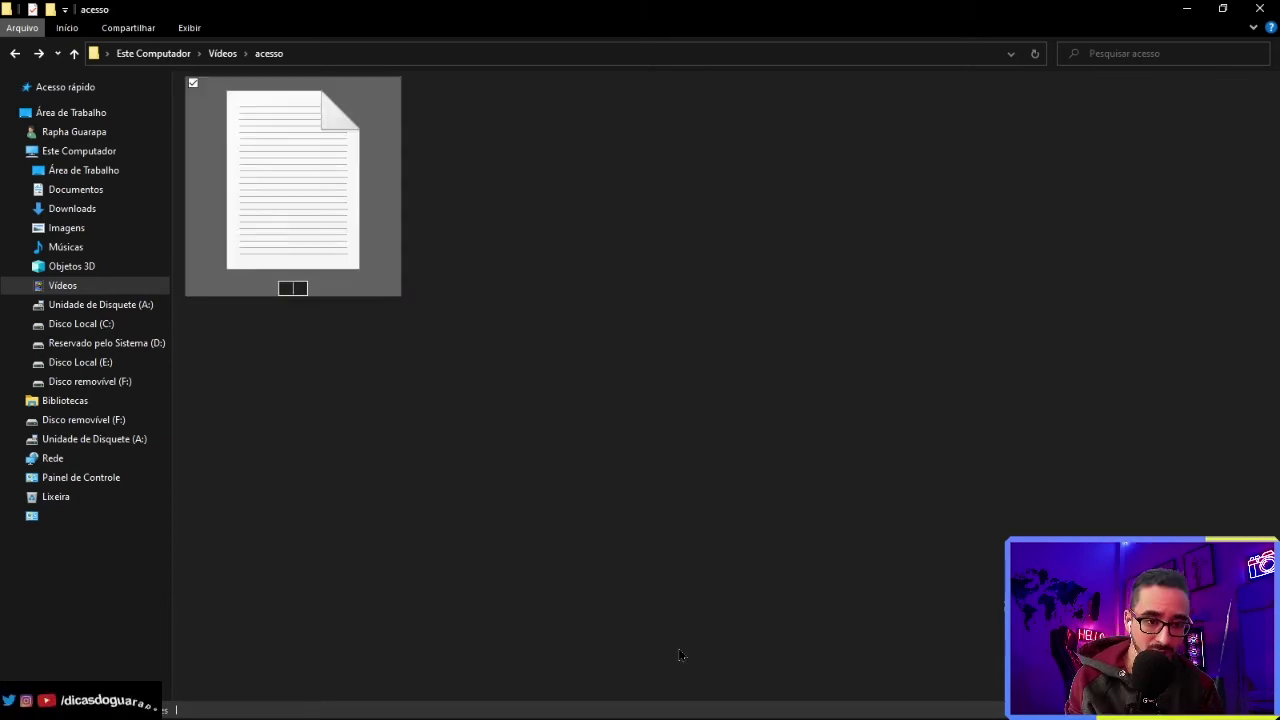
type("acesso")
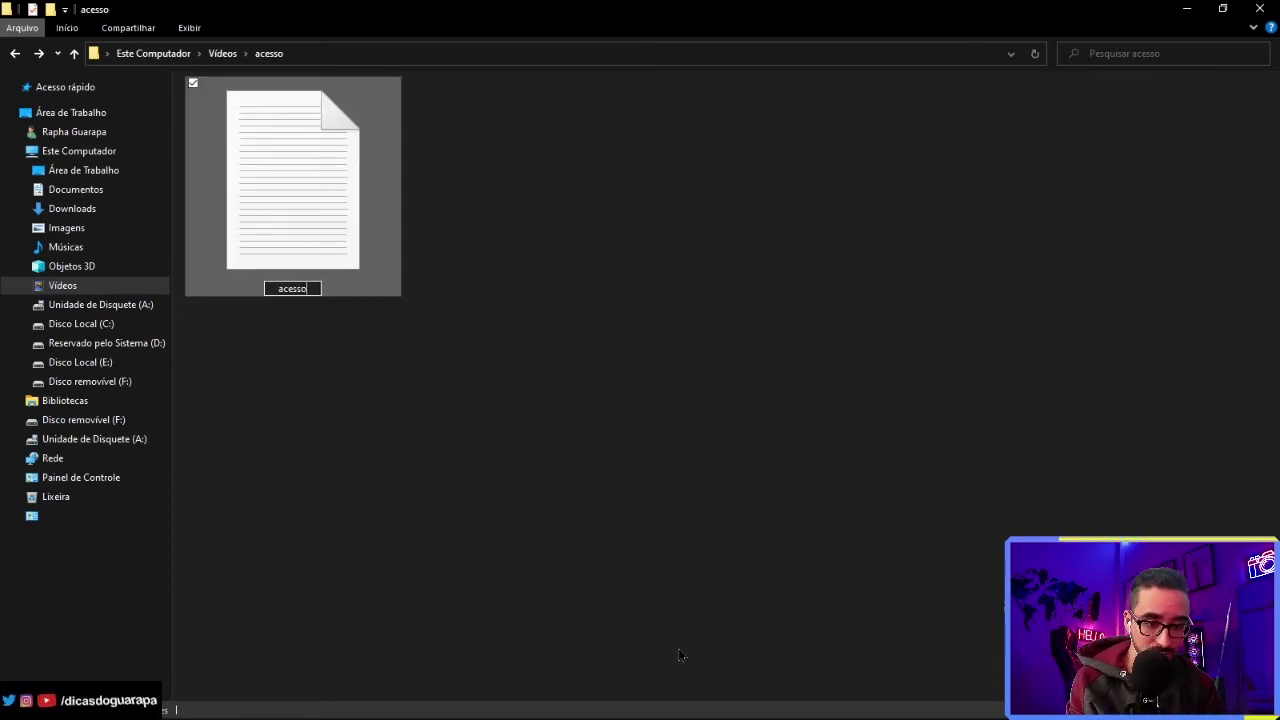
key("Return")
key("Return")
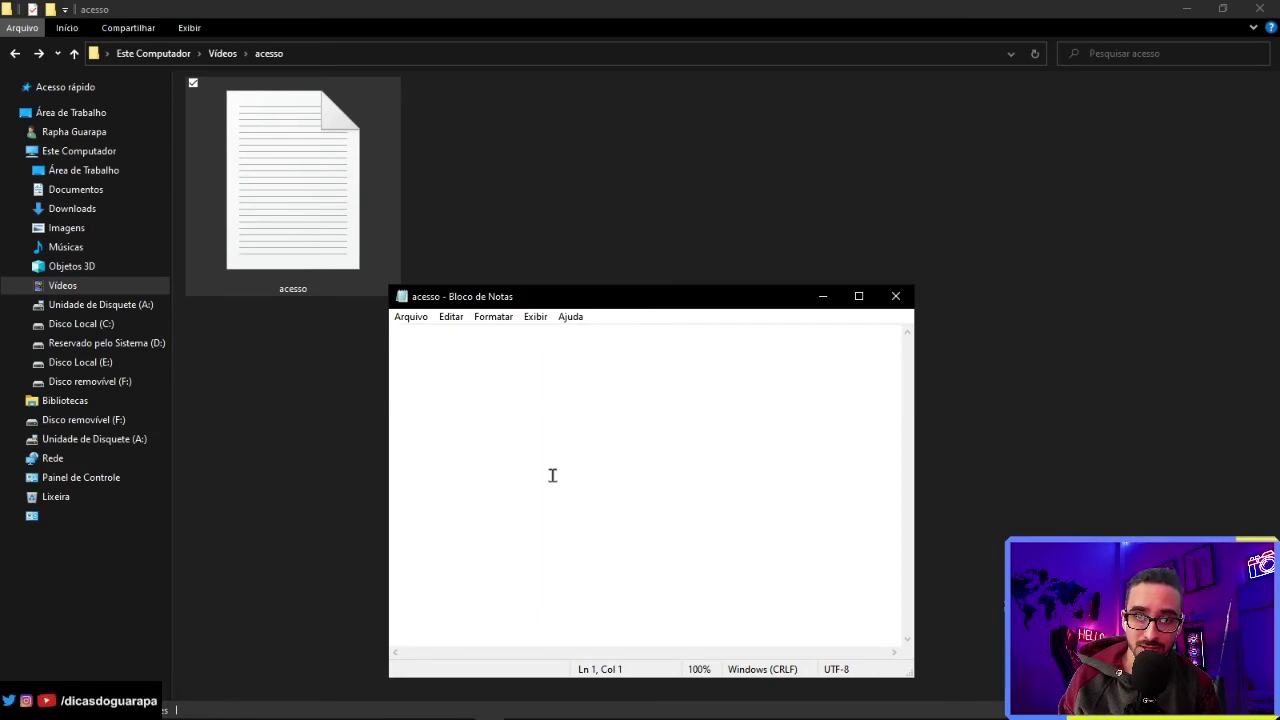
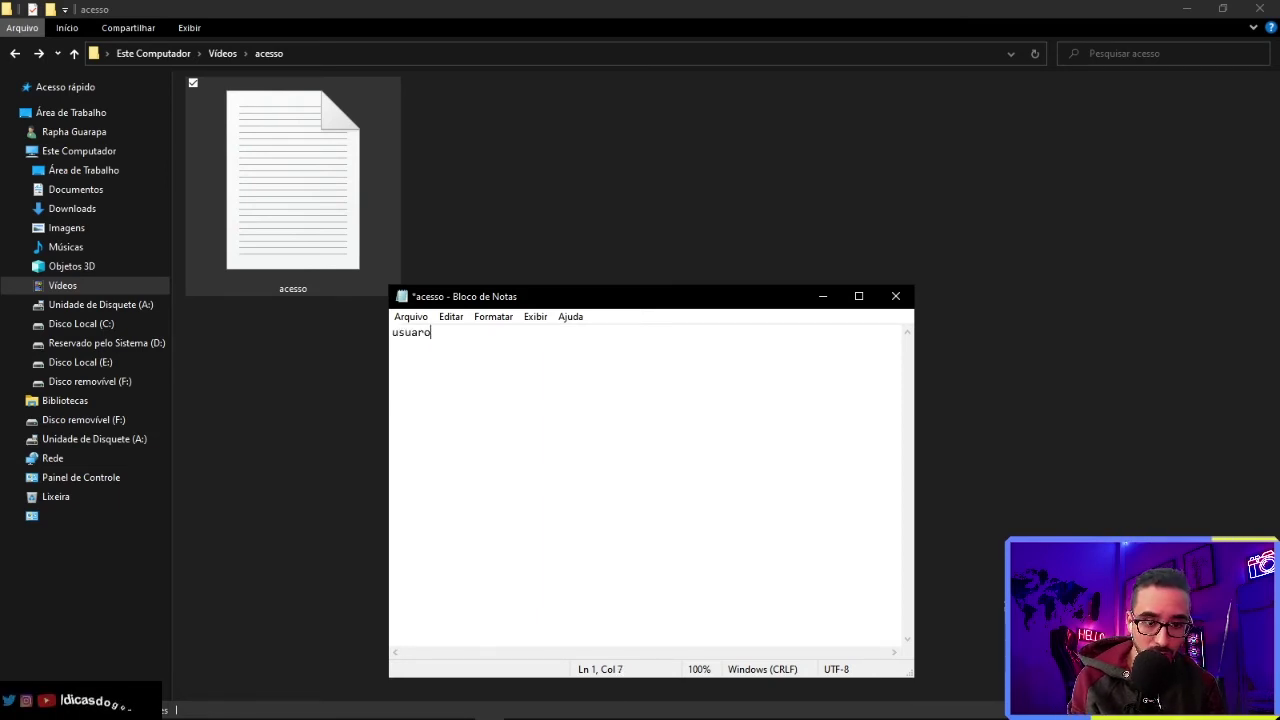
Write the usuaro label with the admin username, then the senha label with the password
key("Return")
key("Return")
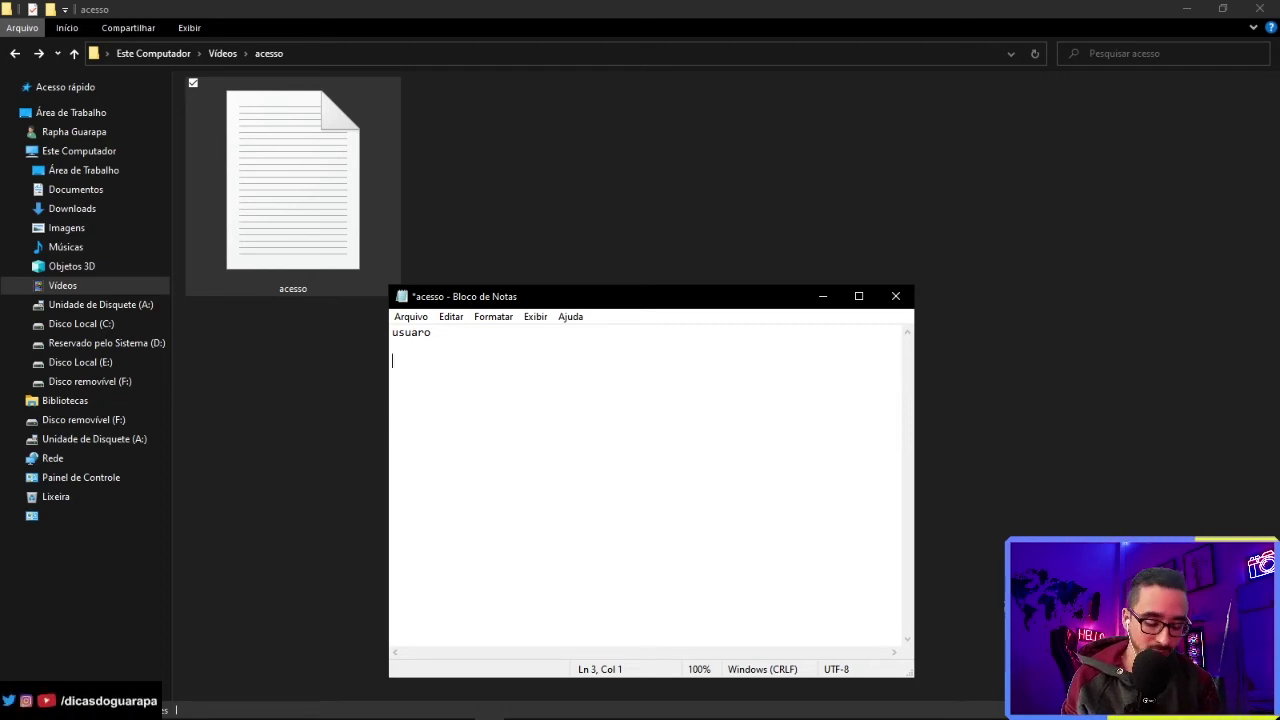
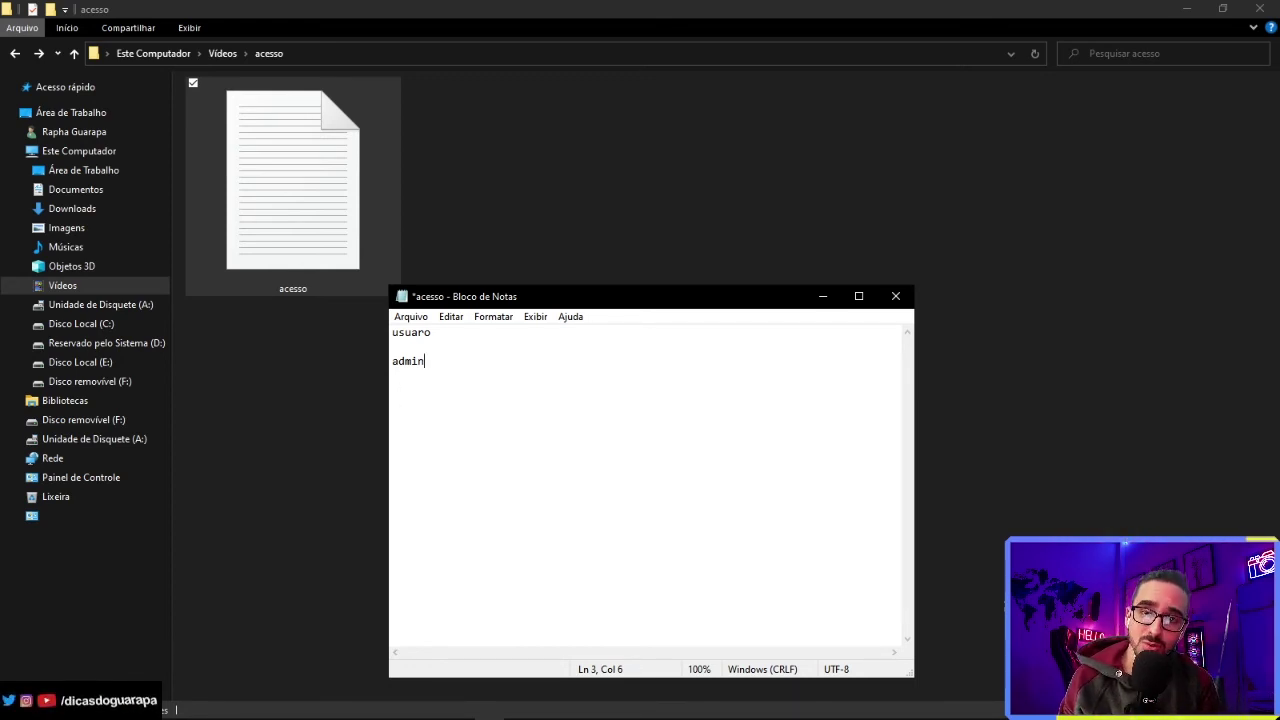
key("shift+Home")
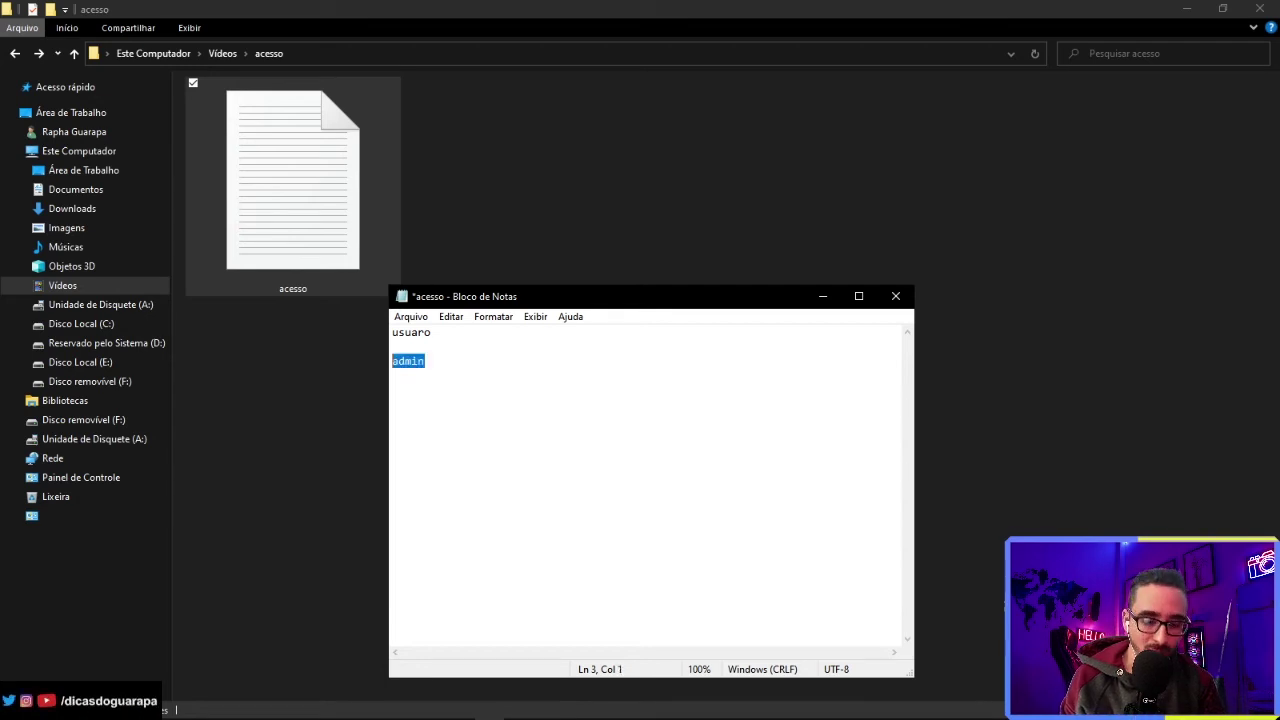
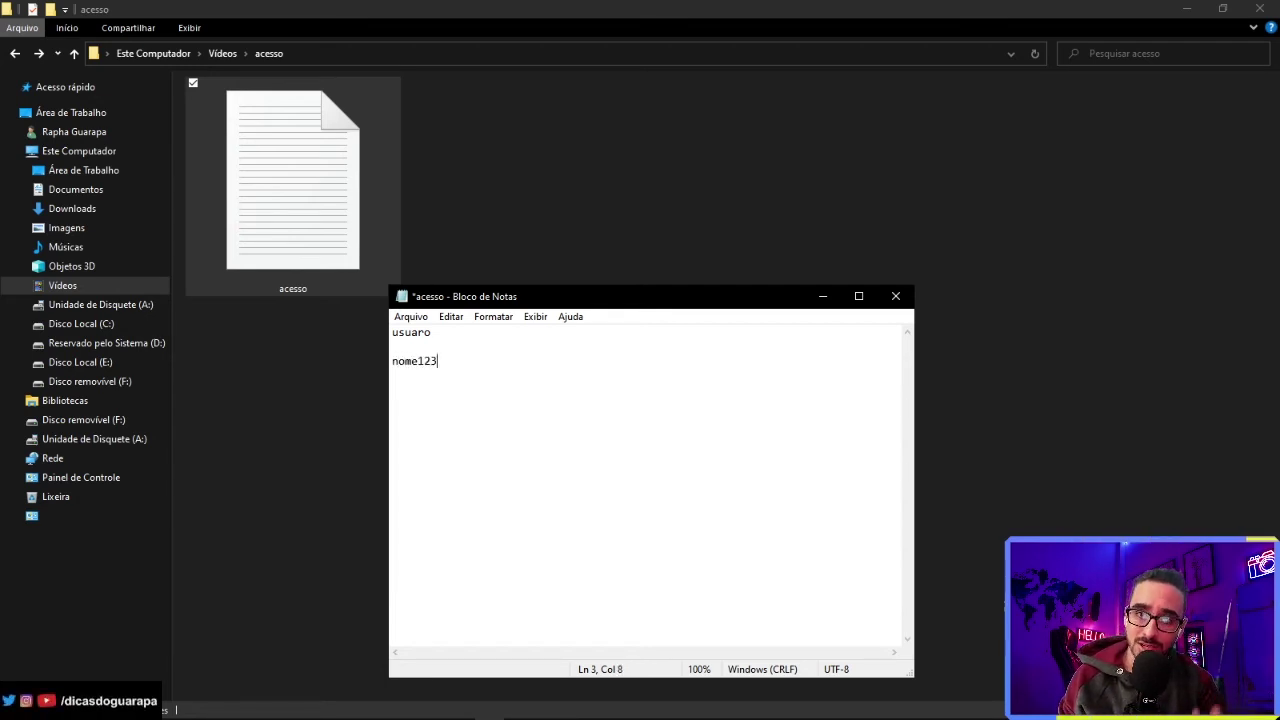
key("Return")
key("Return")
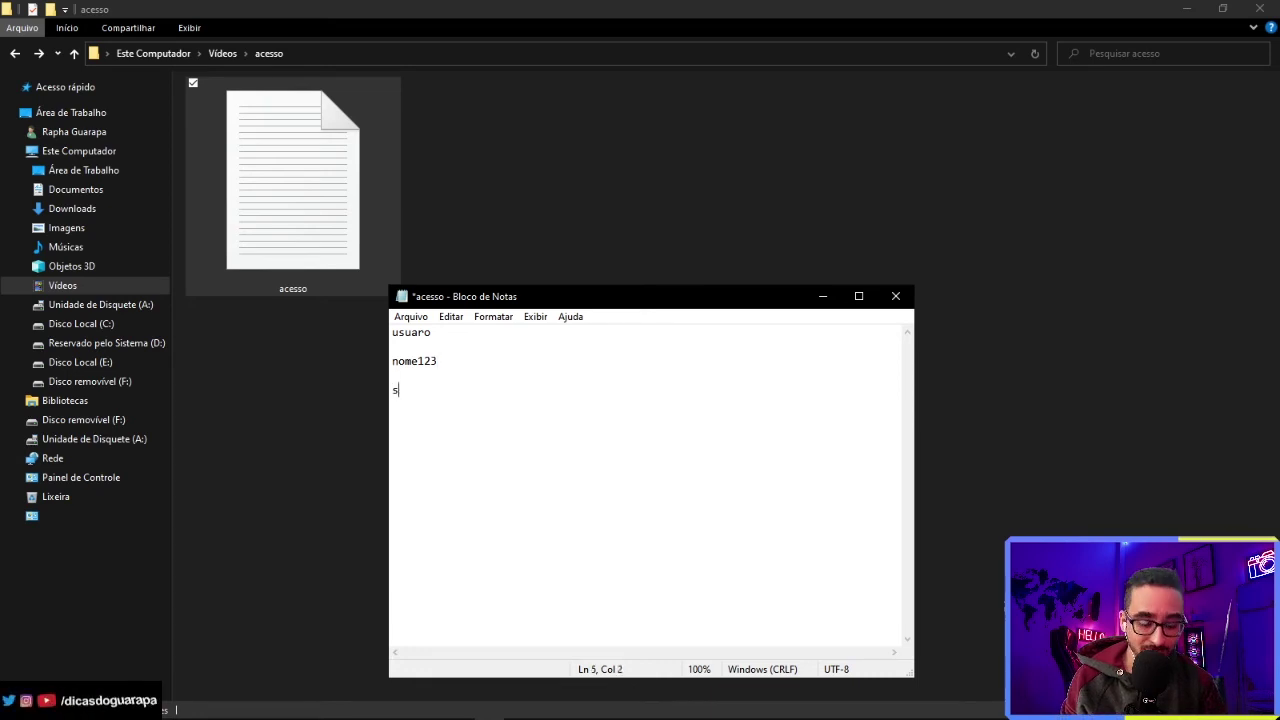
key("Return")
key("Return")
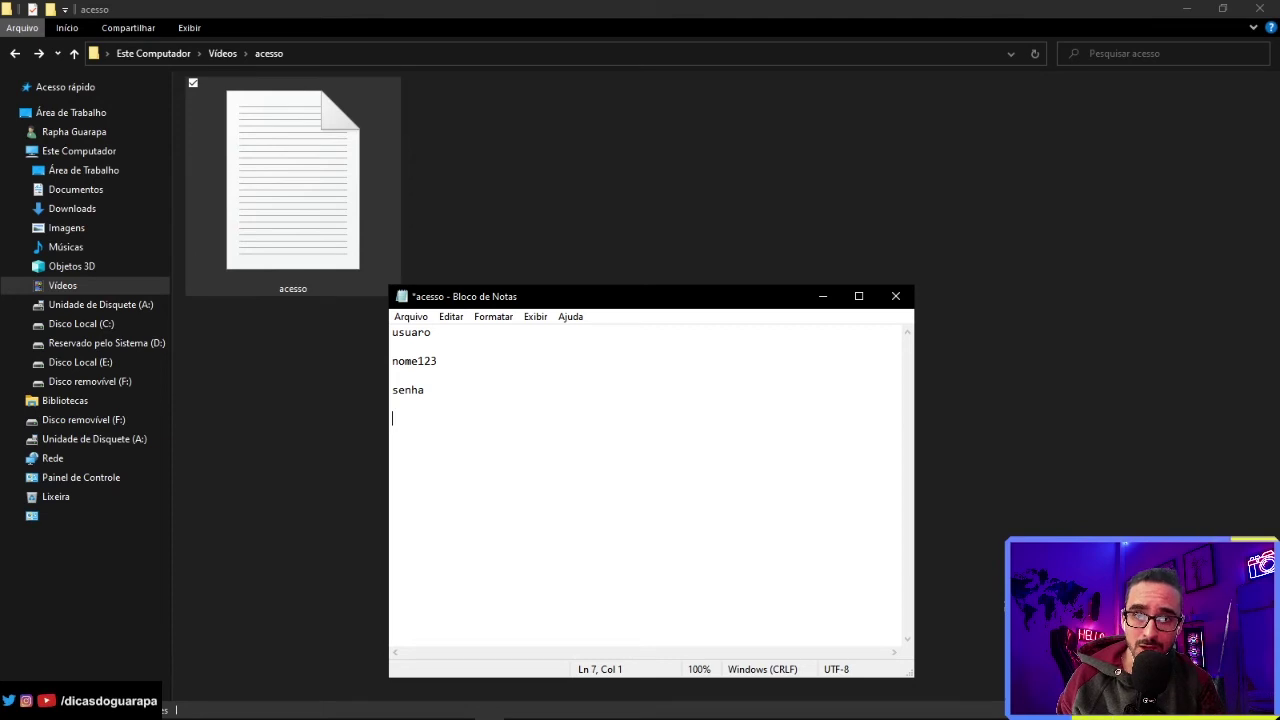
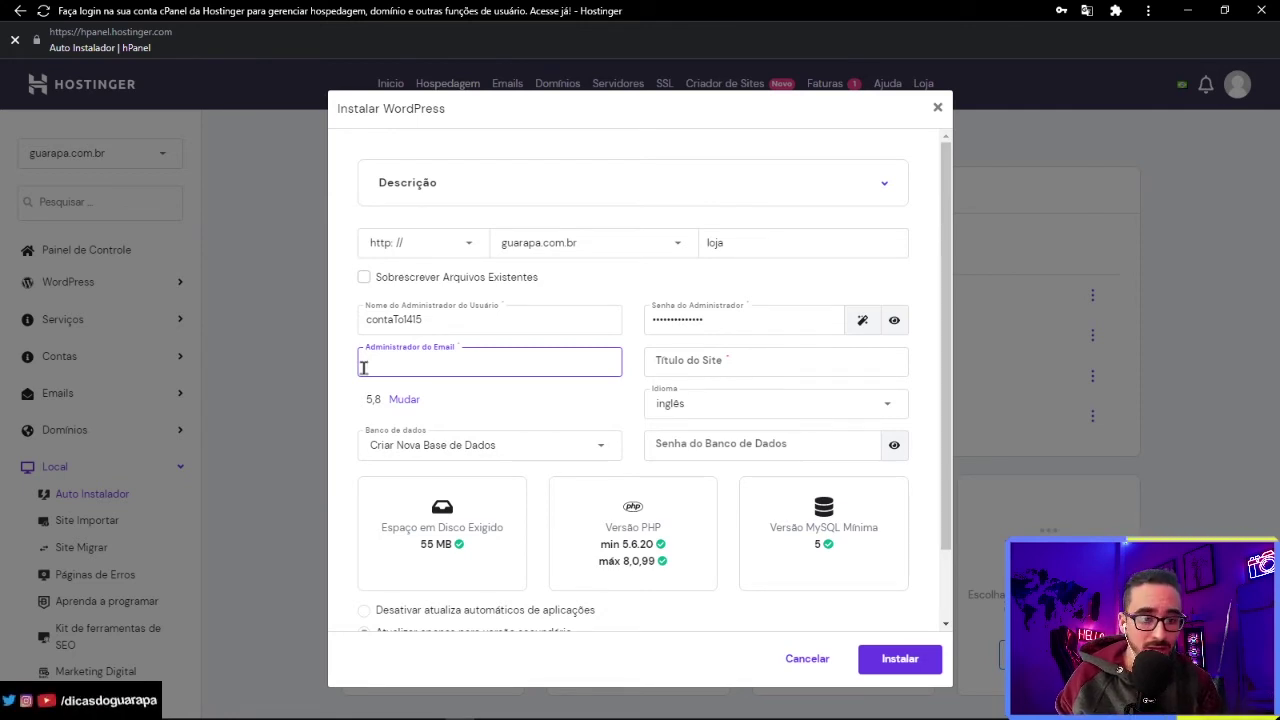
Finish the admin e-mail and paste 'Loja Guarapa EAD do Bem' as the site title
type("seunome@gmail.com")
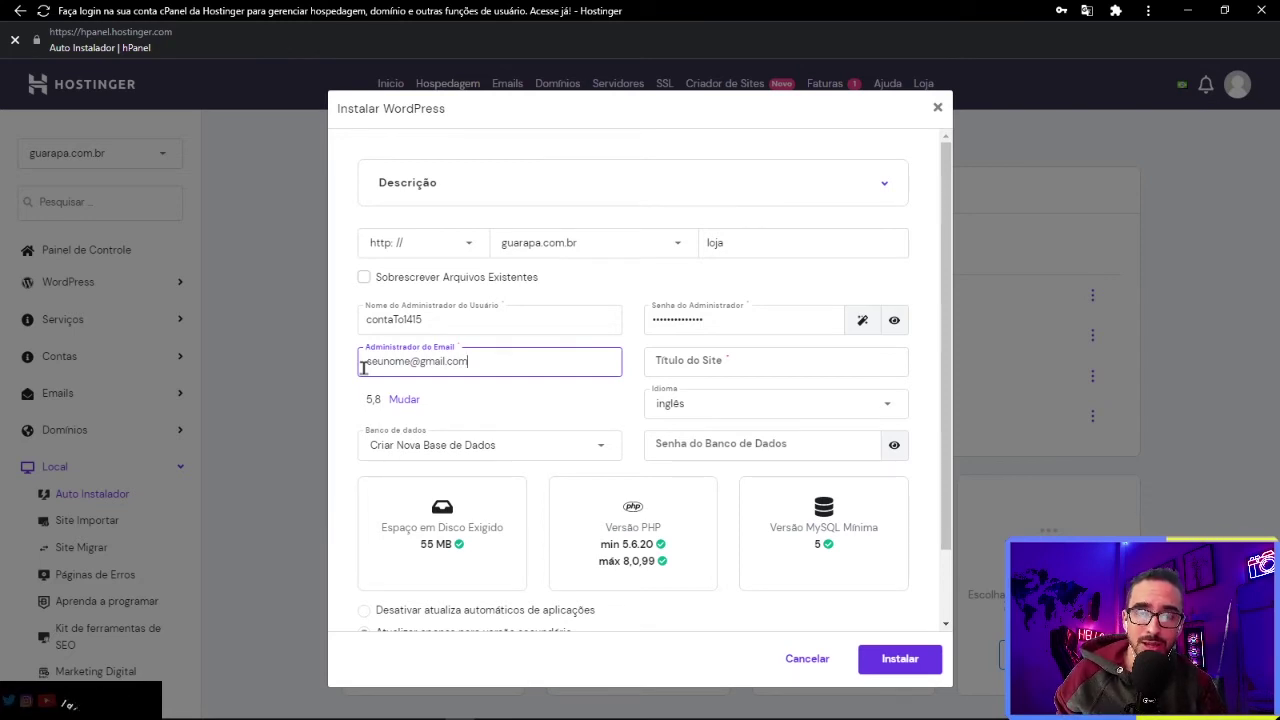
left_click(690, 364)
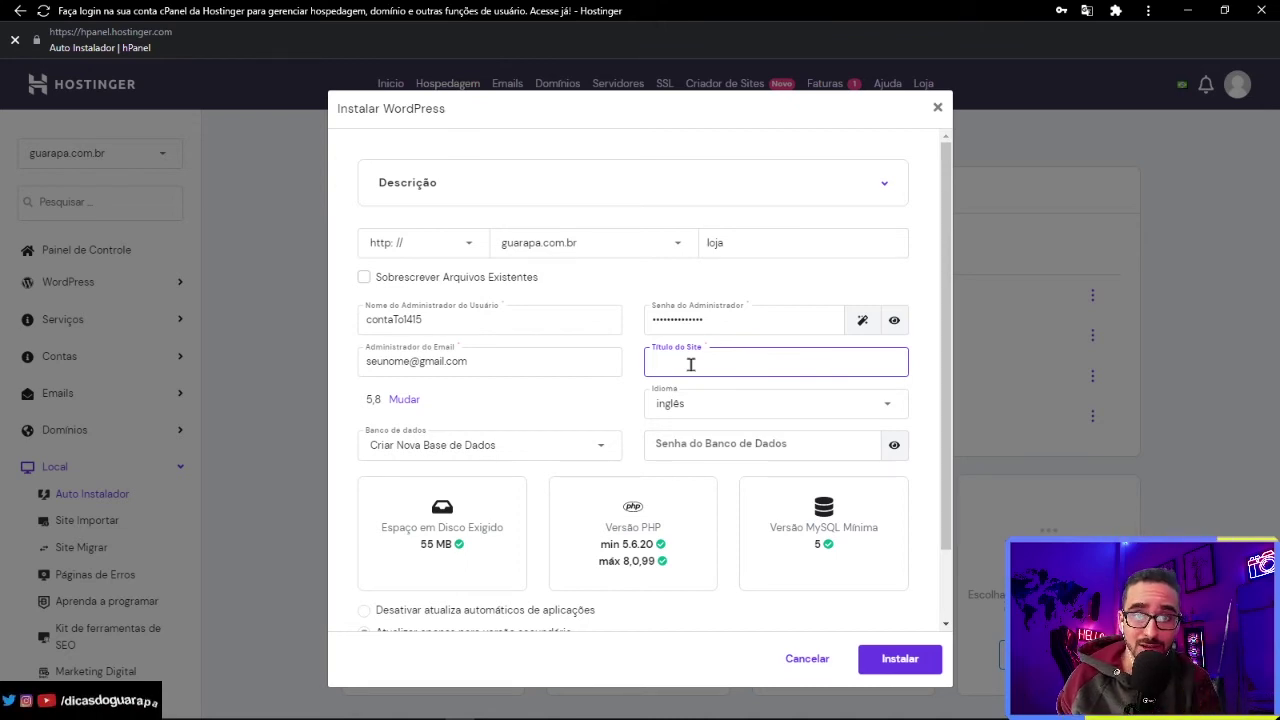
type("Loja Guarapa EAD do Bem")
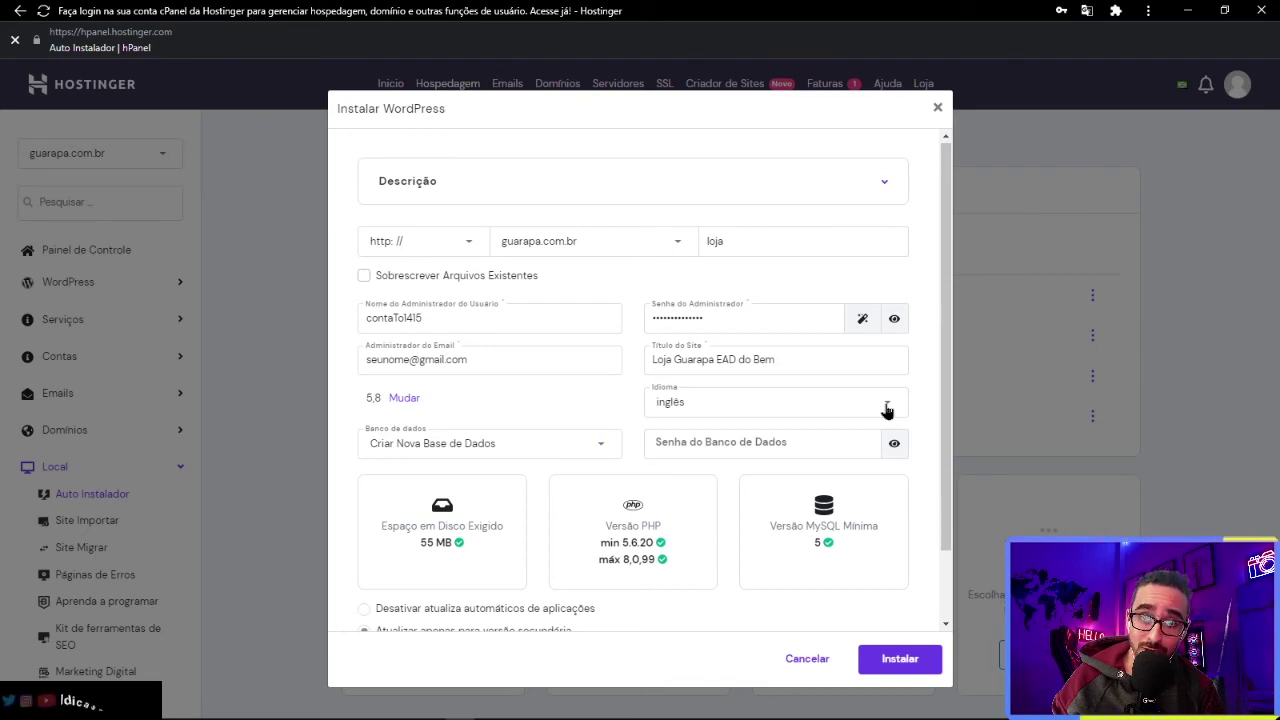
Choose Portugues (brasil) as the site language and start the WordPress installation
left_click(886, 410)
left_click_drag(900, 454, 895, 572)
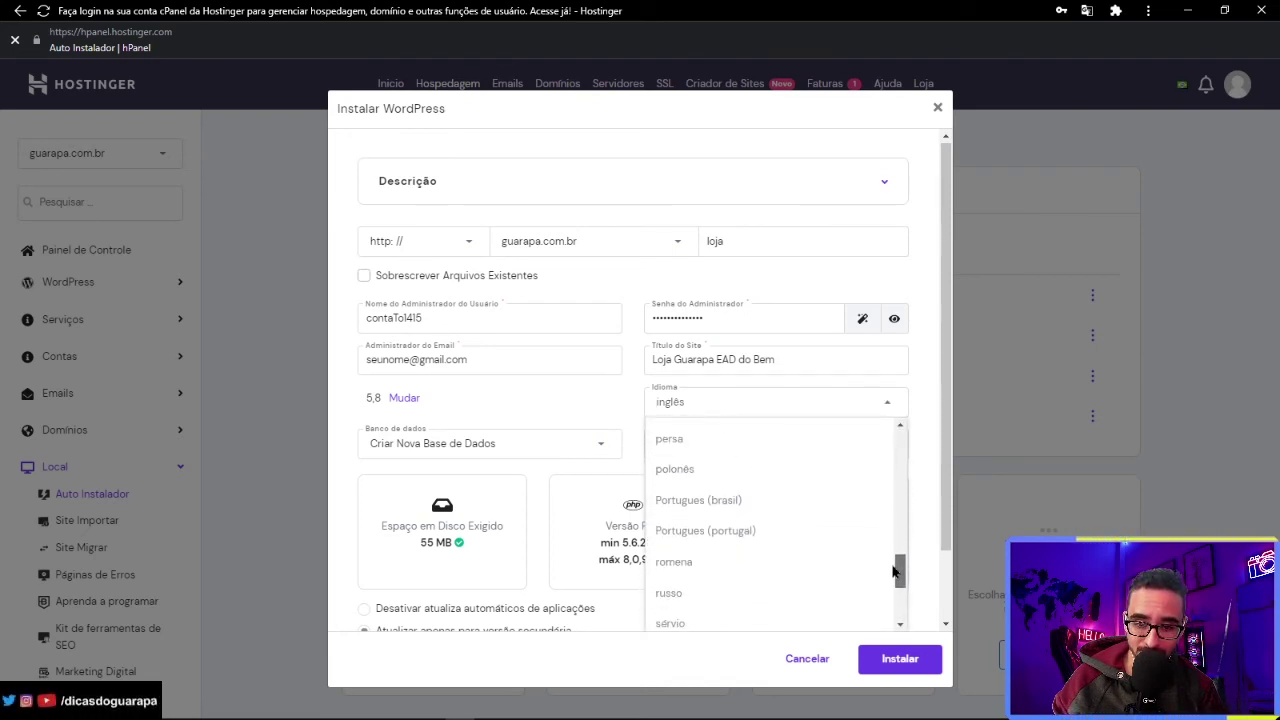
left_click(694, 502)
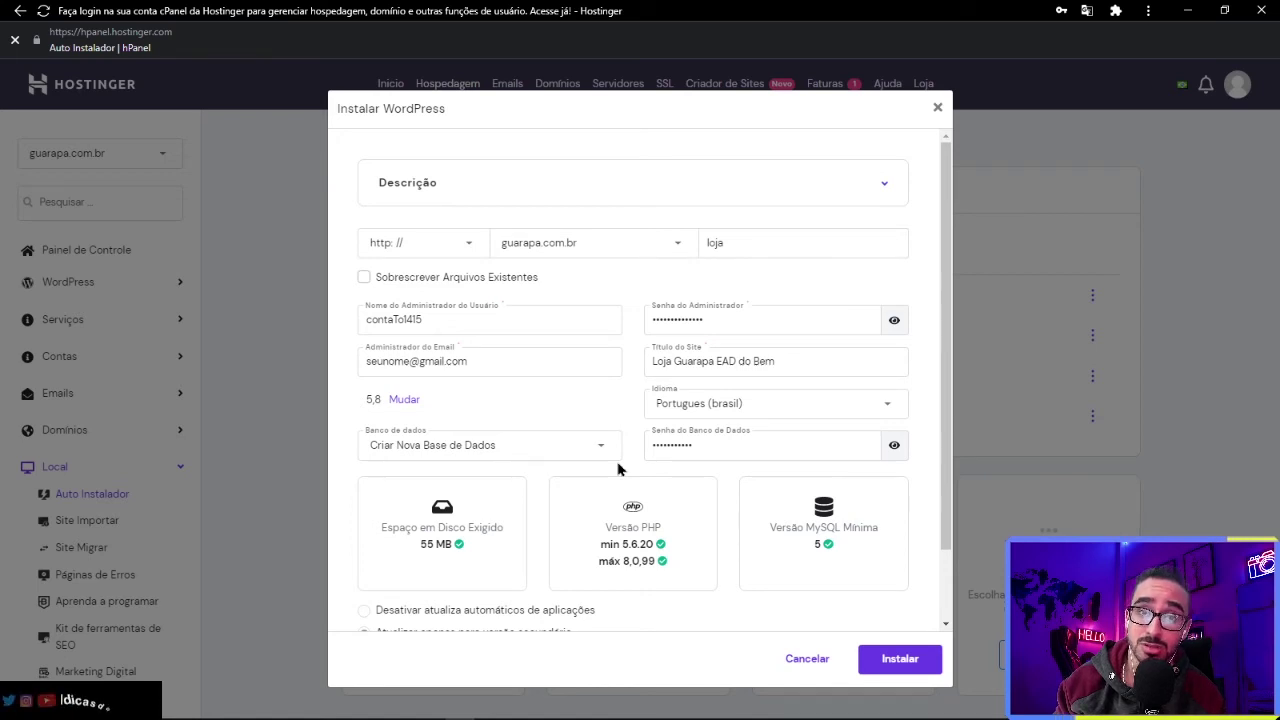
scroll(947, 487, "down", 1)
scroll(947, 487, "down", 1)
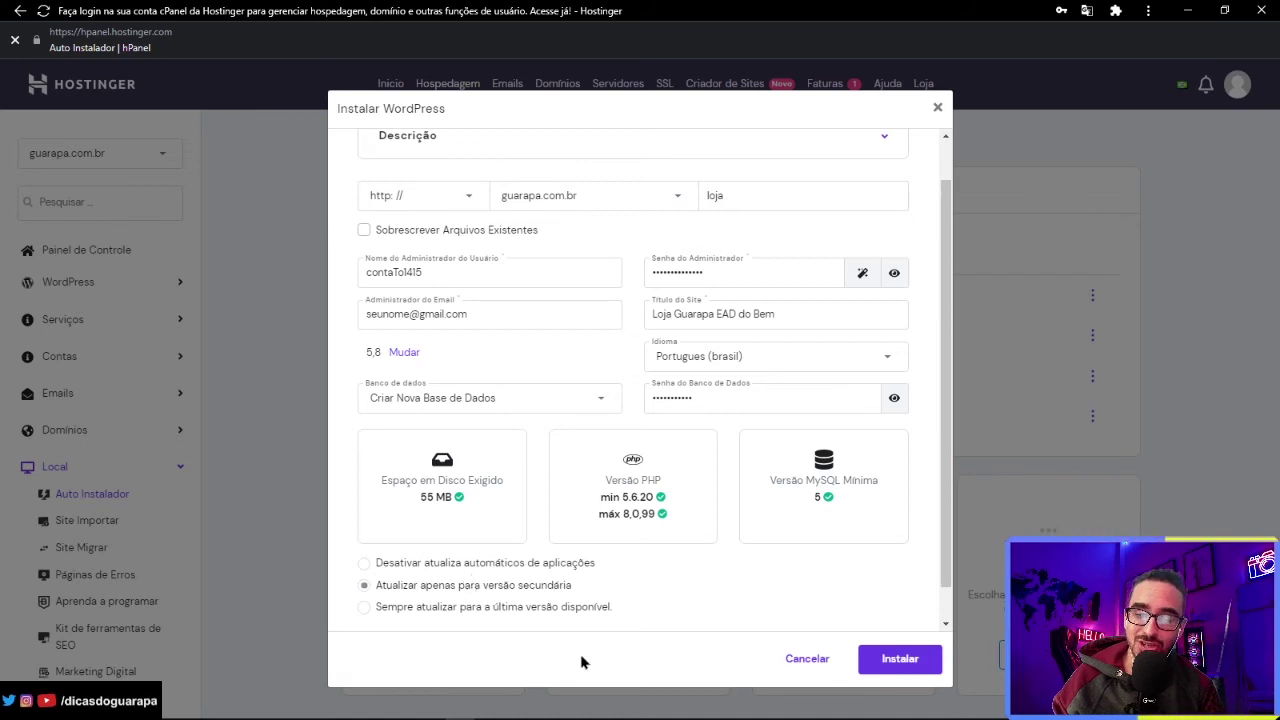
left_click(897, 662)
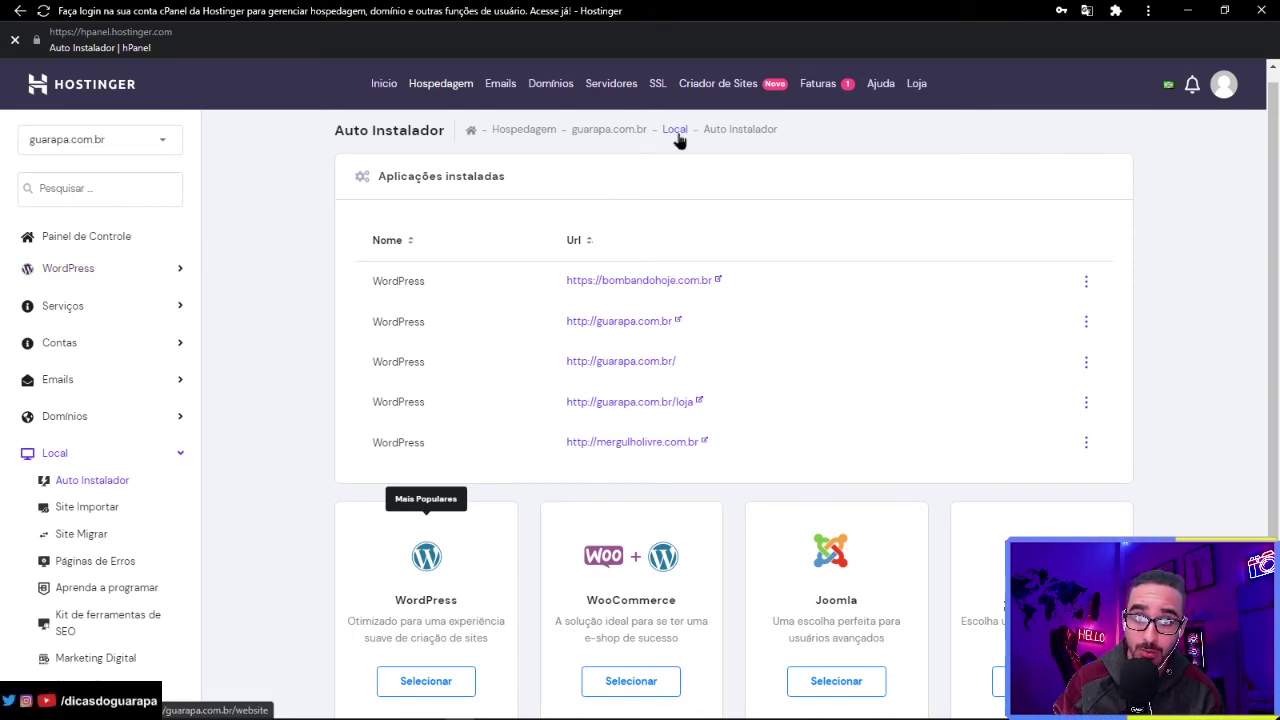
Return to the Conta de Hospedagem overview and open WordPress > Painel de Controle
left_click(128, 243)
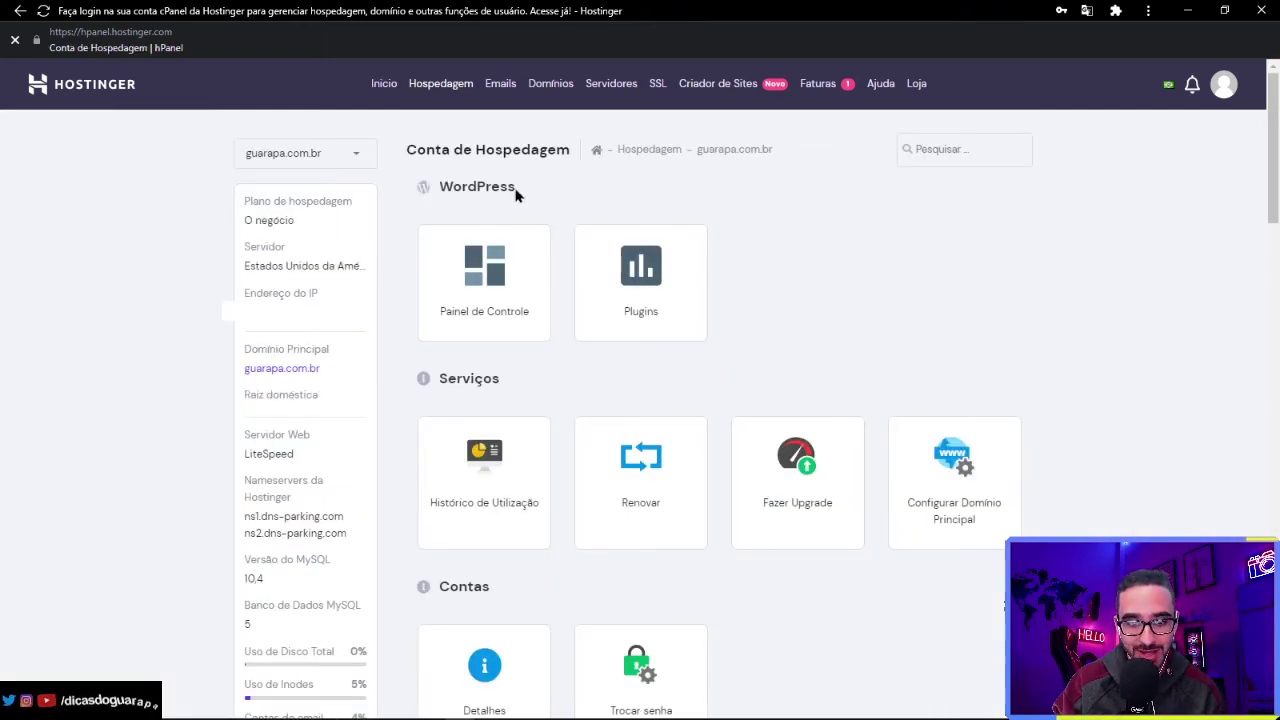
left_click(474, 298)
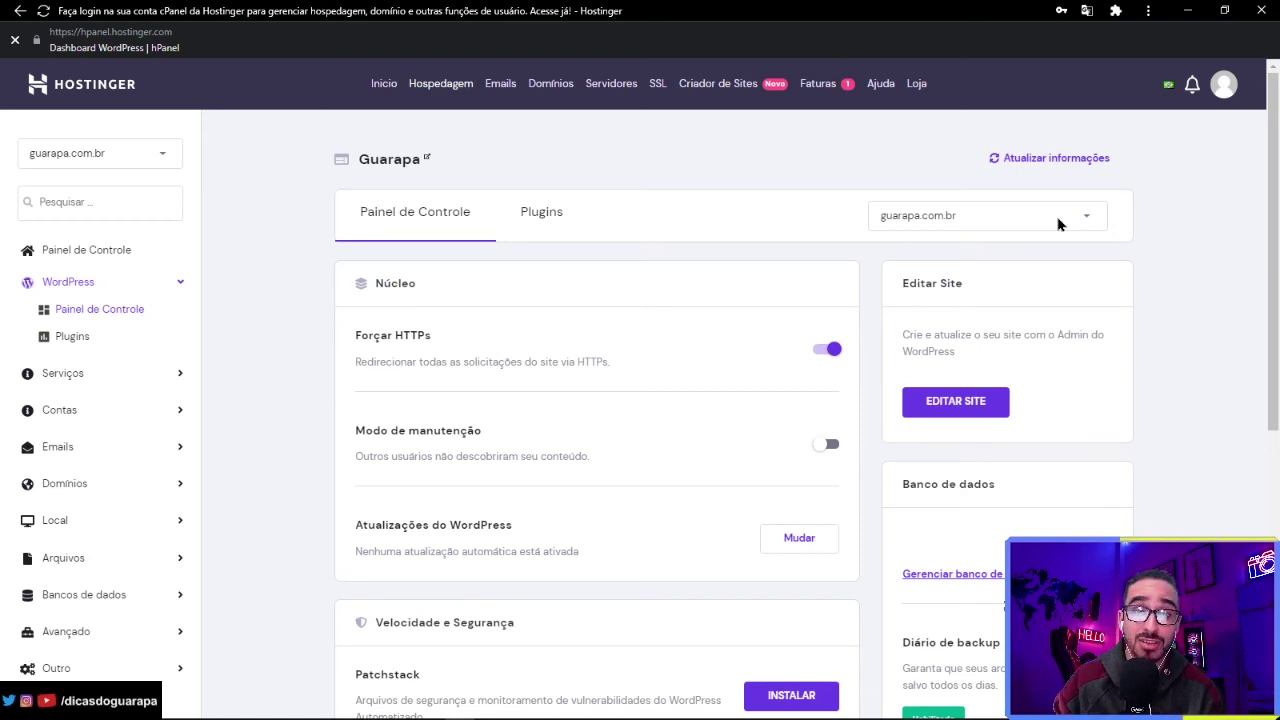
Switch hPanel to the guarapa.com.br/loja WordPress installation from the site list
left_click(1058, 222)
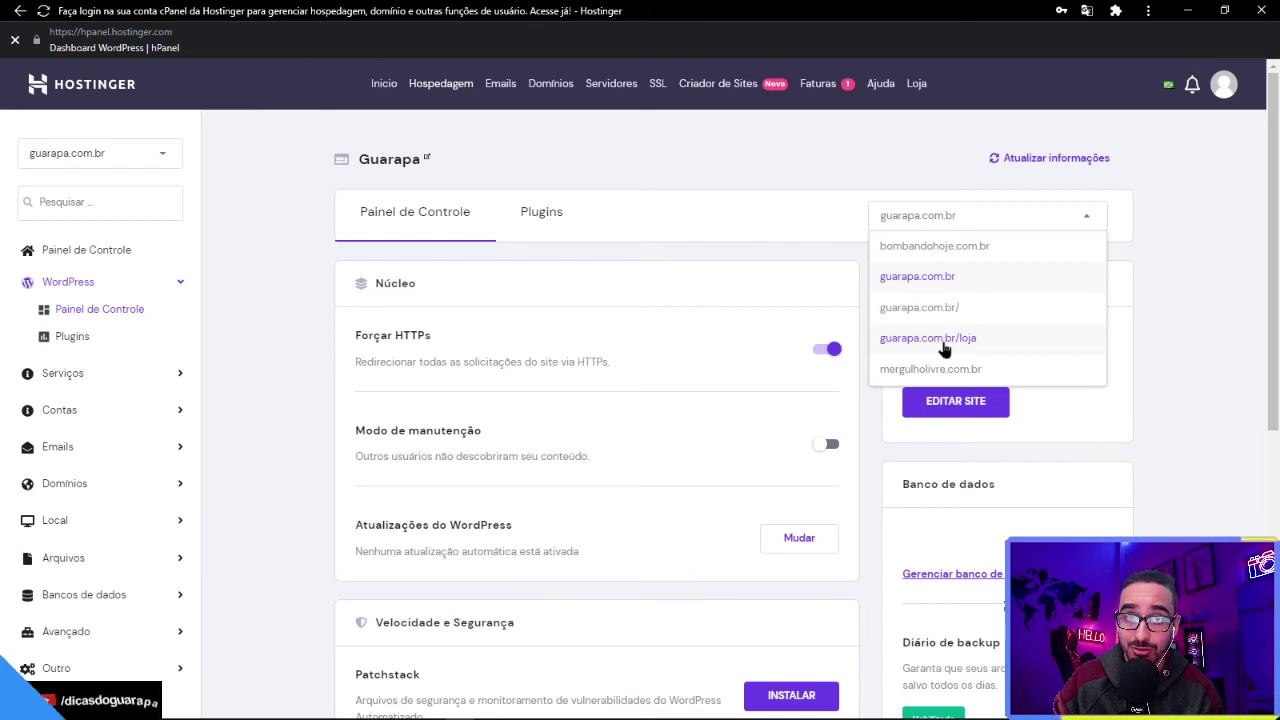
left_click(944, 347)
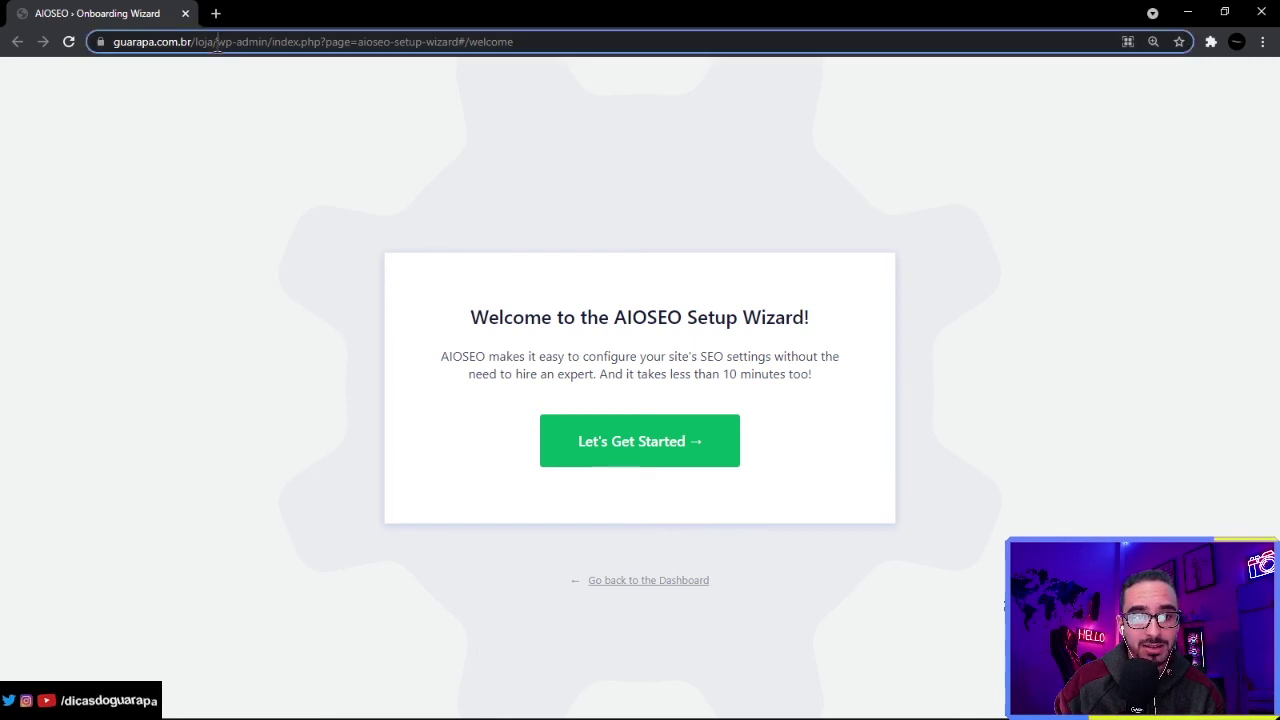
Leave the AIOSEO setup wizard and go to the Painel dashboard of the store
left_click_drag(214, 42, 268, 42)
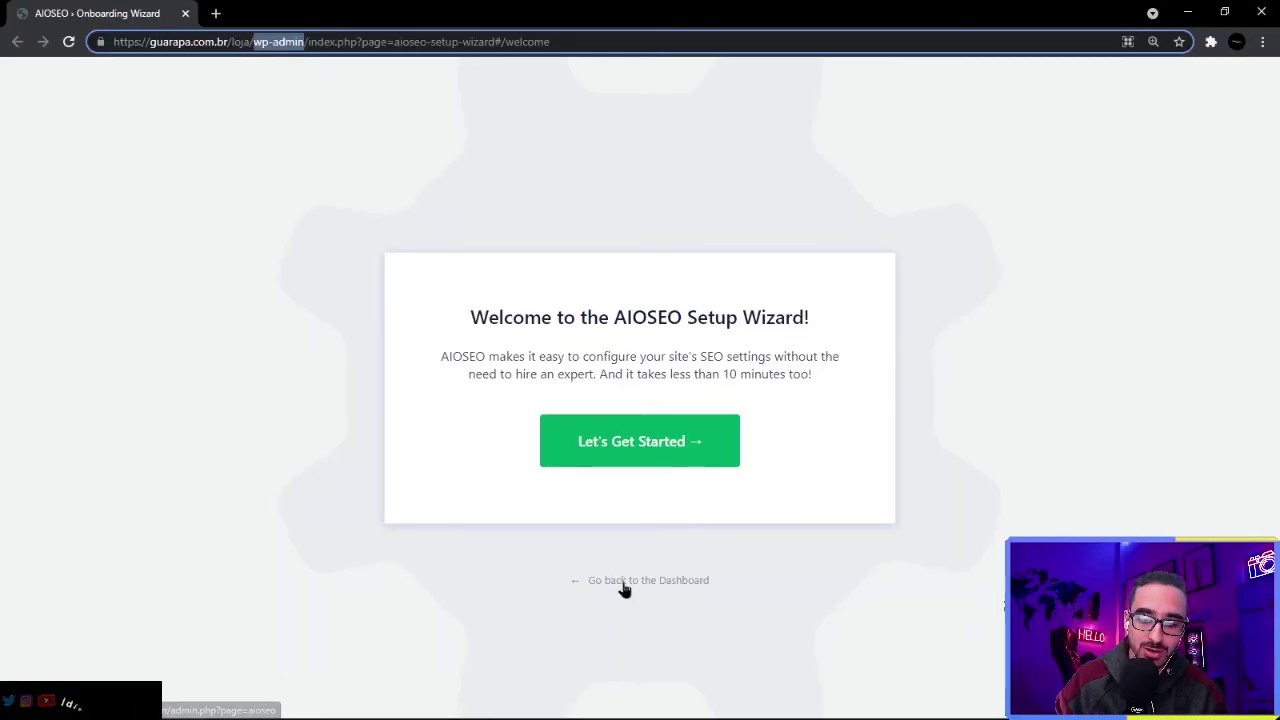
left_click(623, 587)
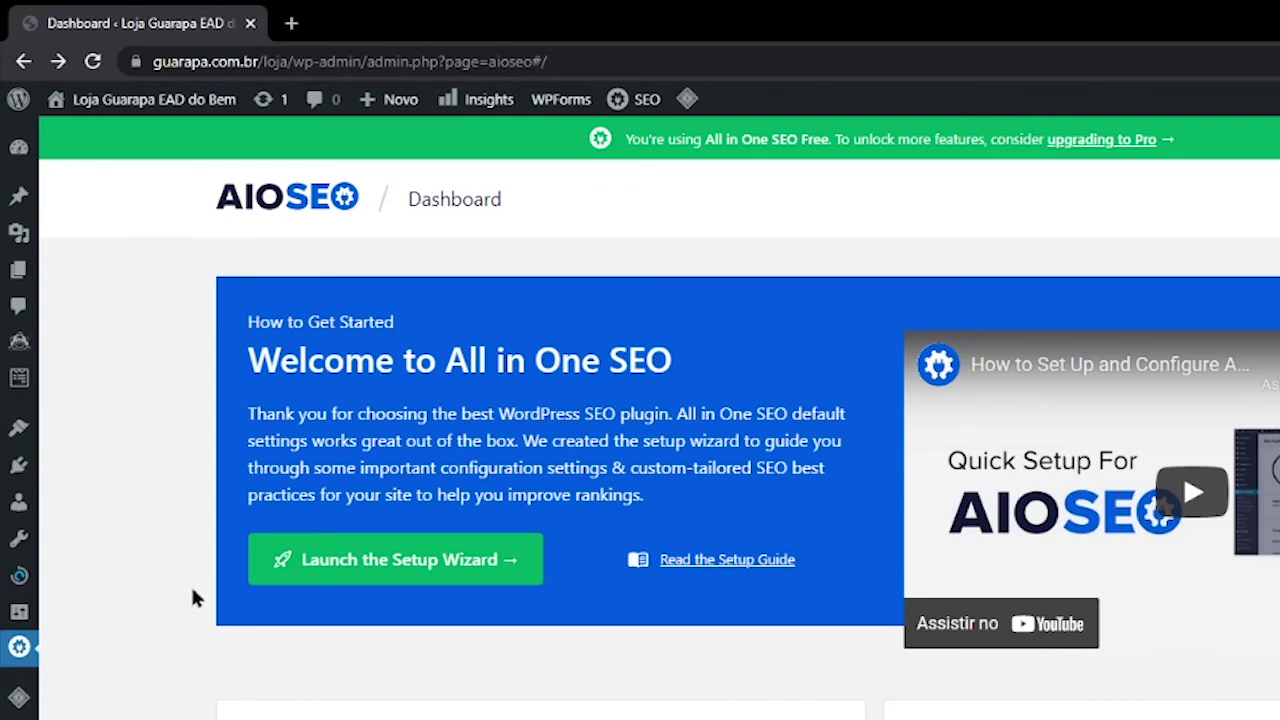
left_click(22, 162)
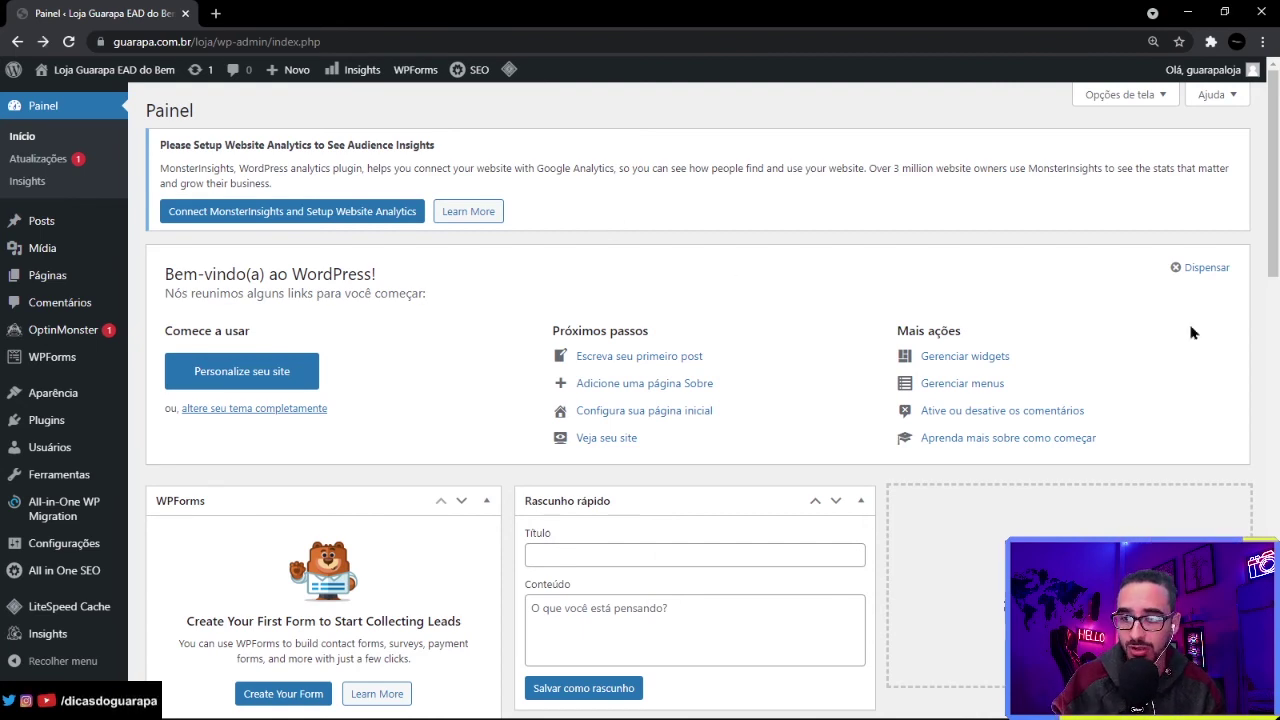
Dismiss the welcome panel, collapse all seven dashboard widgets, and collapse the admin side menu
left_click(1204, 272)
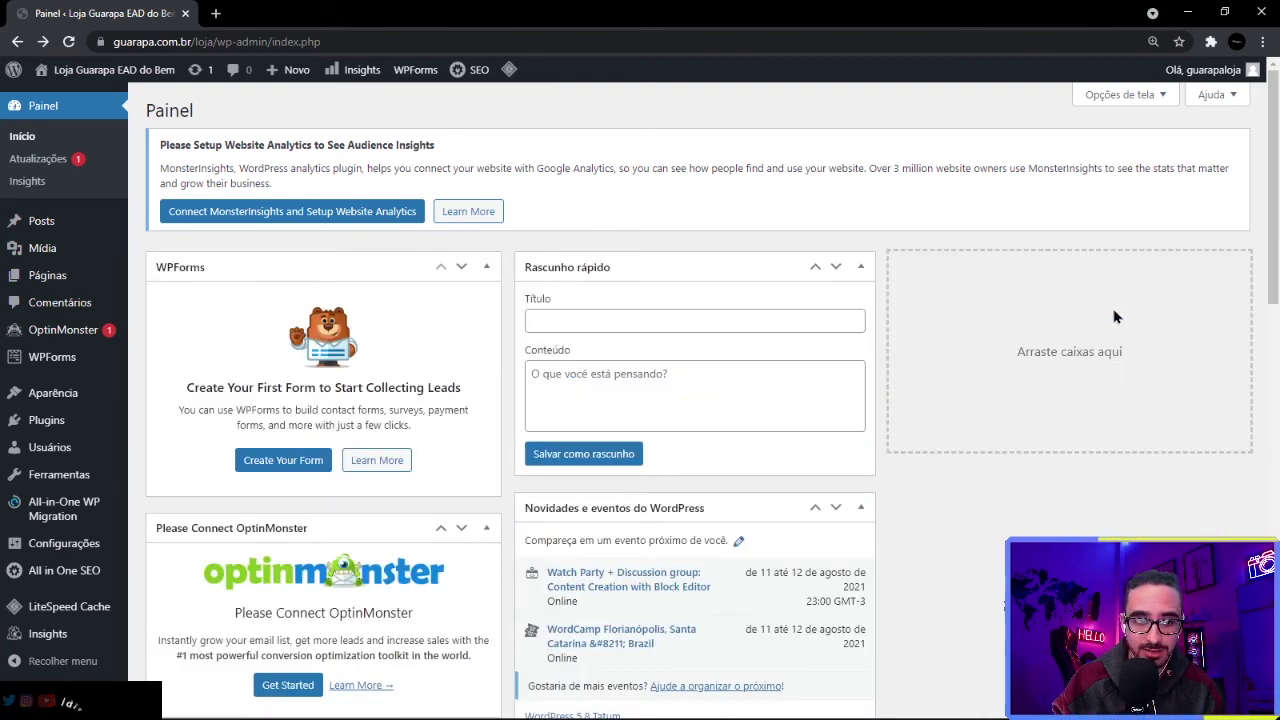
left_click(486, 270)
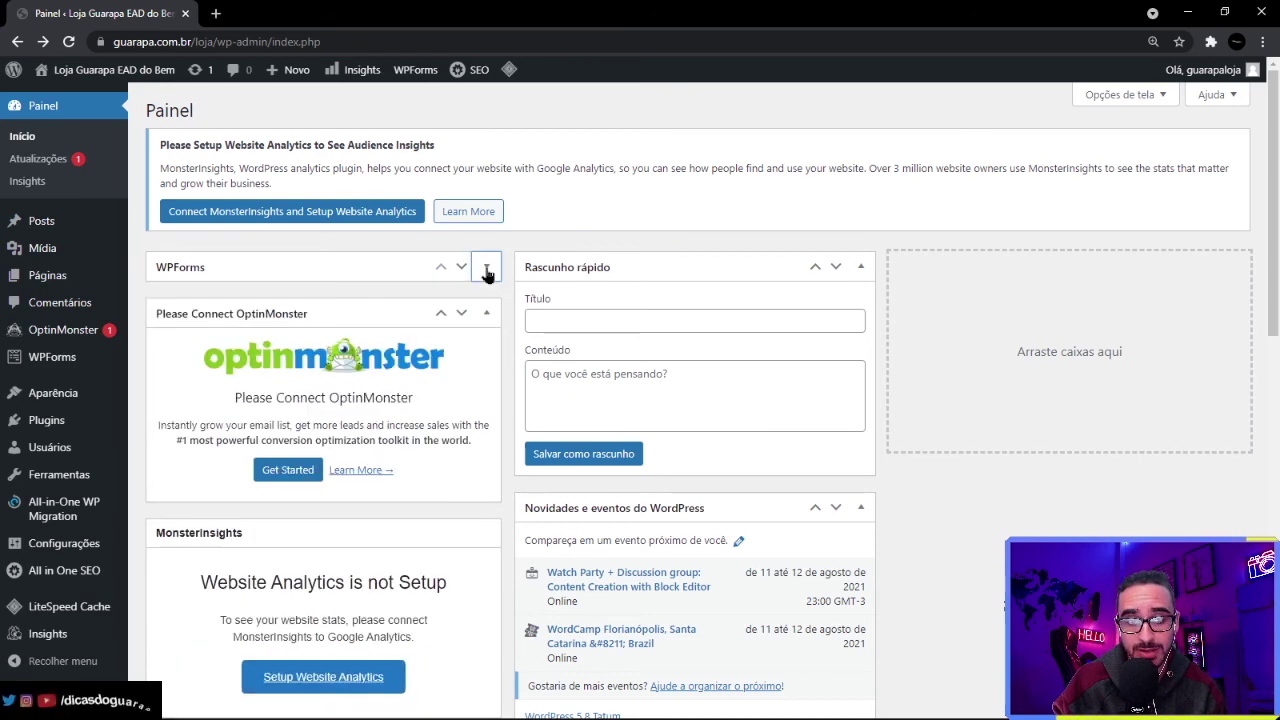
left_click(858, 270)
left_click(487, 316)
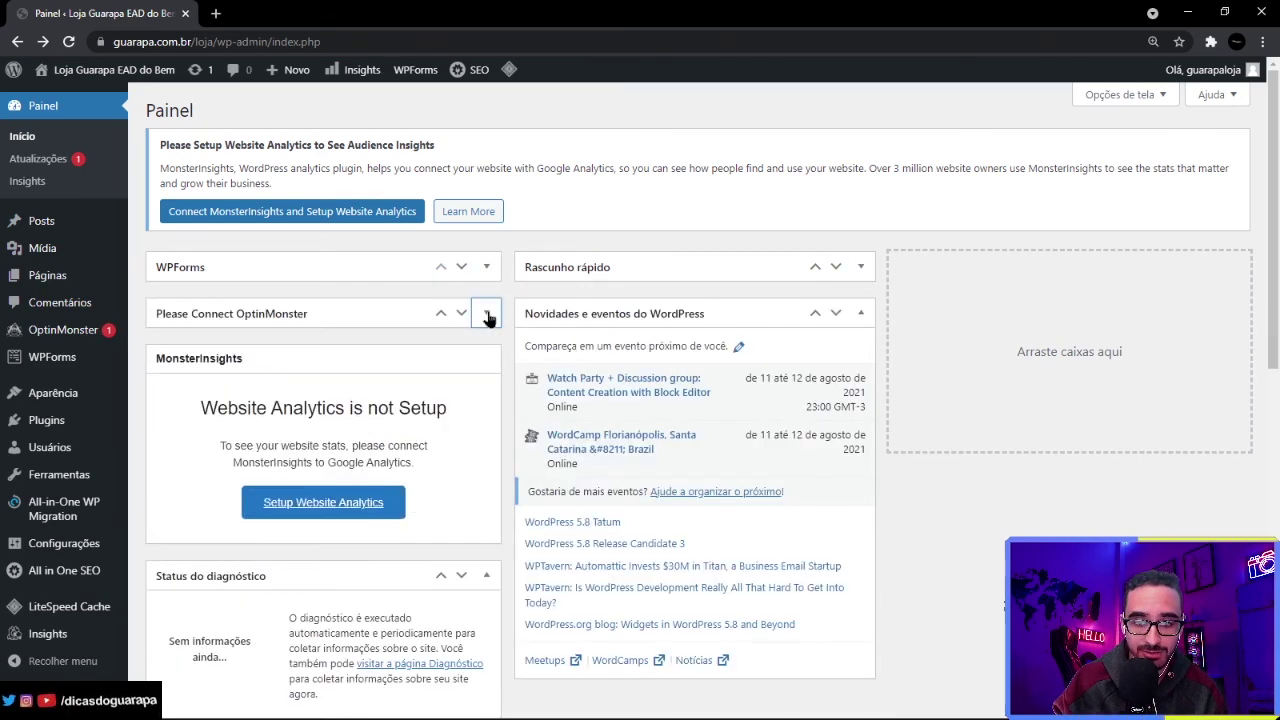
left_click(858, 316)
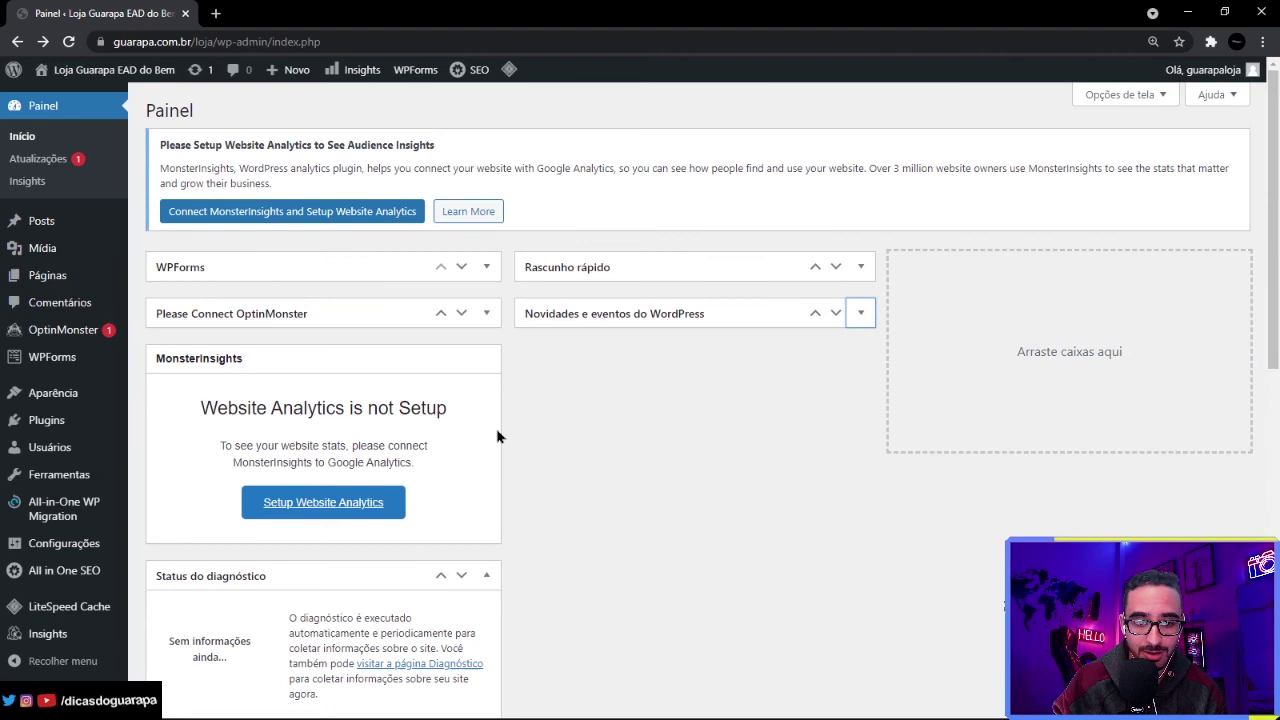
left_click(486, 577)
left_click(486, 622)
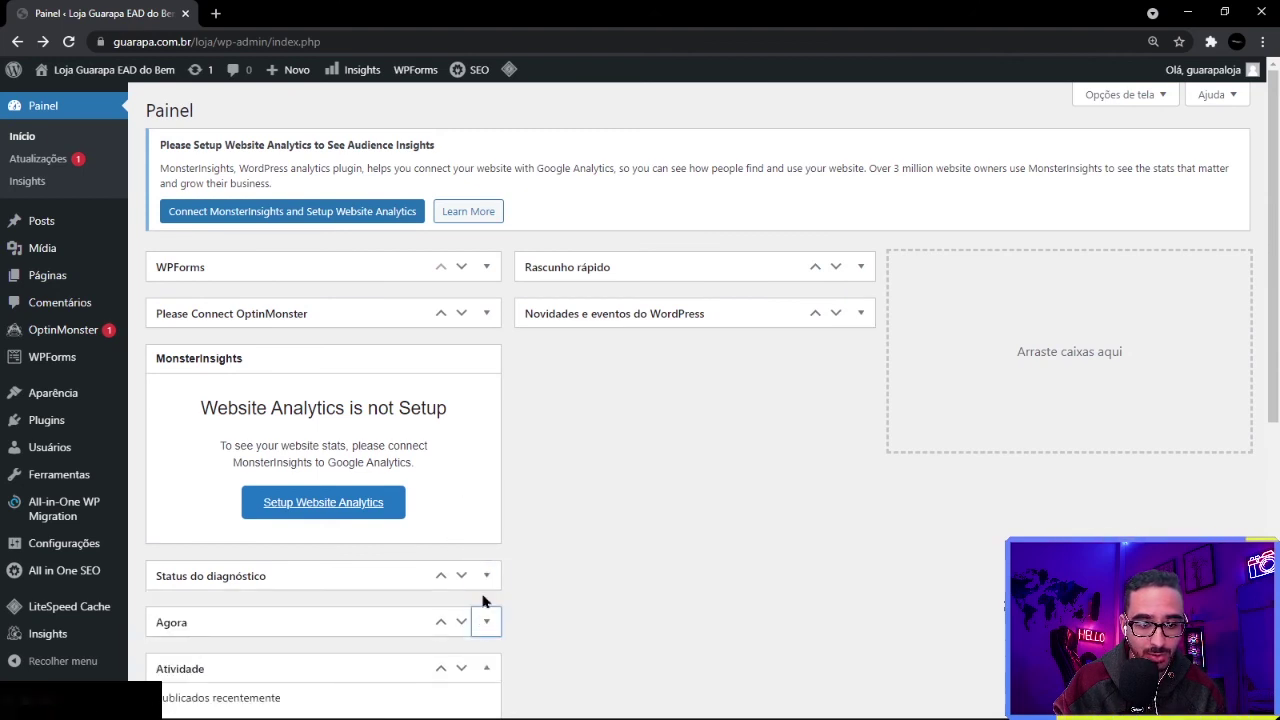
left_click(486, 668)
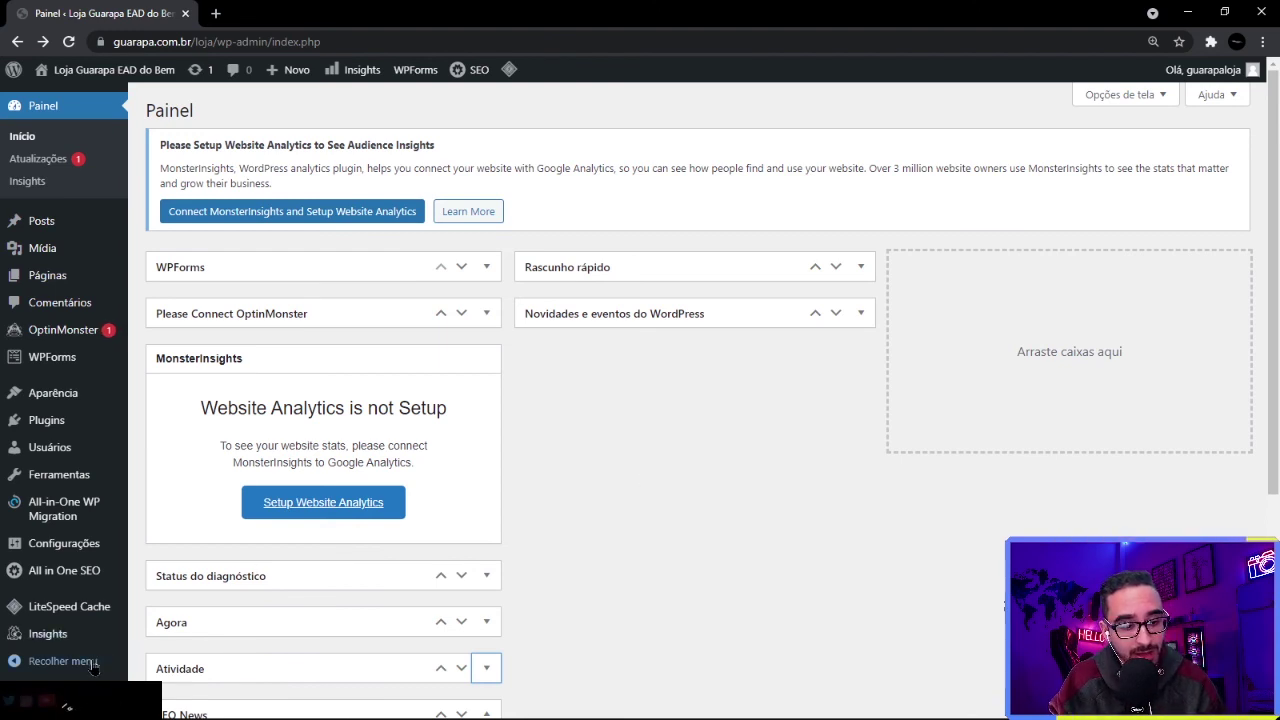
left_click(62, 661)
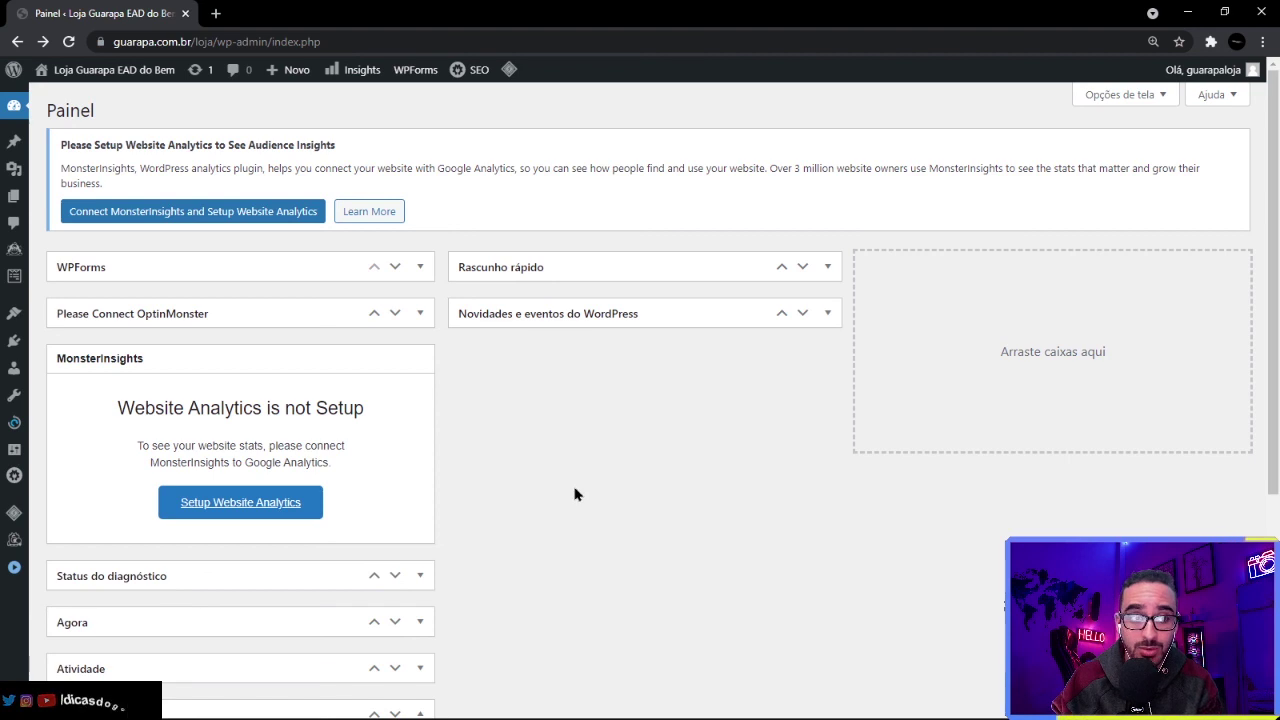
Open the 'Loja Guarapa EAD do Bem' public site in a new tab and view it
mouse_move(110, 70)
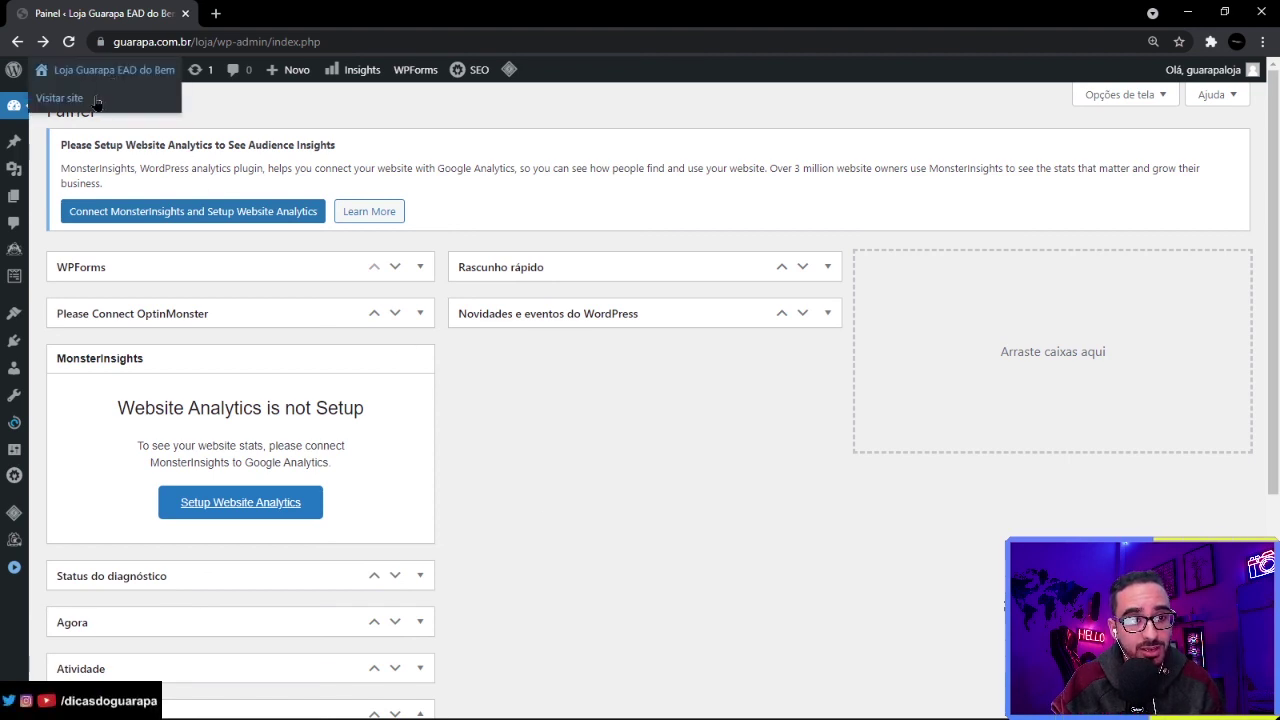
middle_click(97, 98)
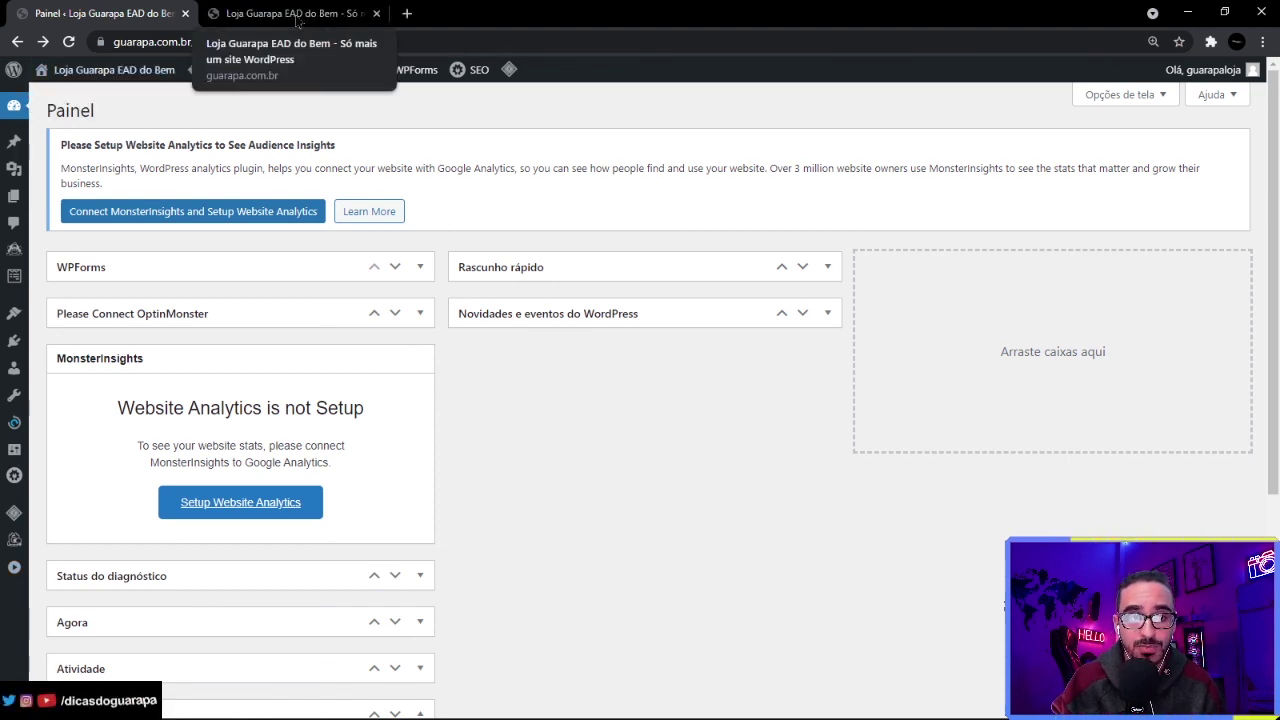
left_click(268, 14)
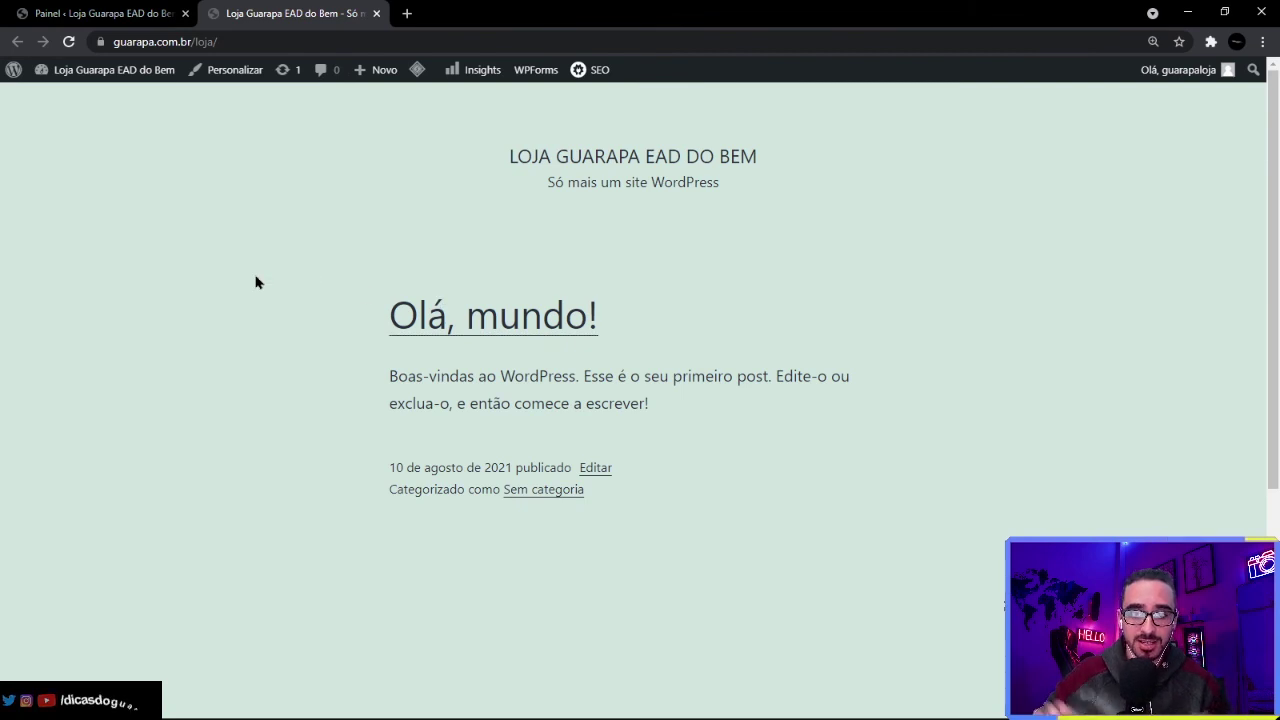